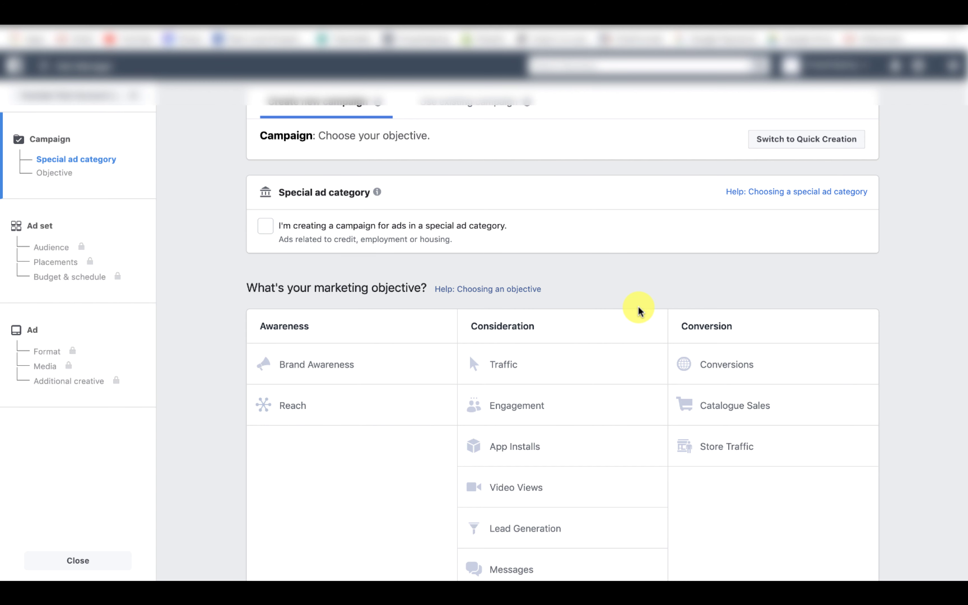
Choose Conversions as the marketing objective, name the campaign "Foot pain reliever" and continue to the ad set
scroll(638, 309, down, 1)
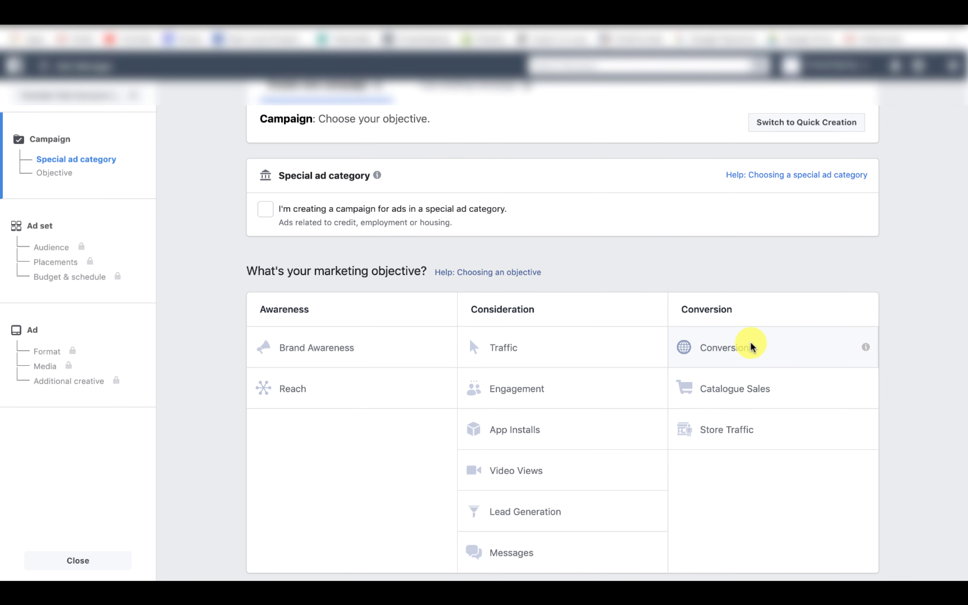
click(747, 347)
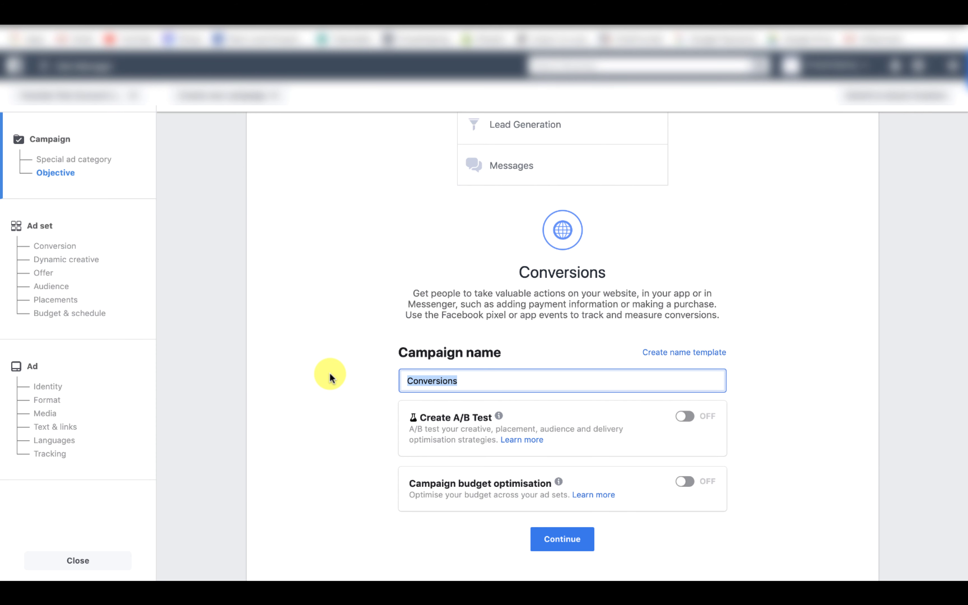
text(Fott pain reliever)
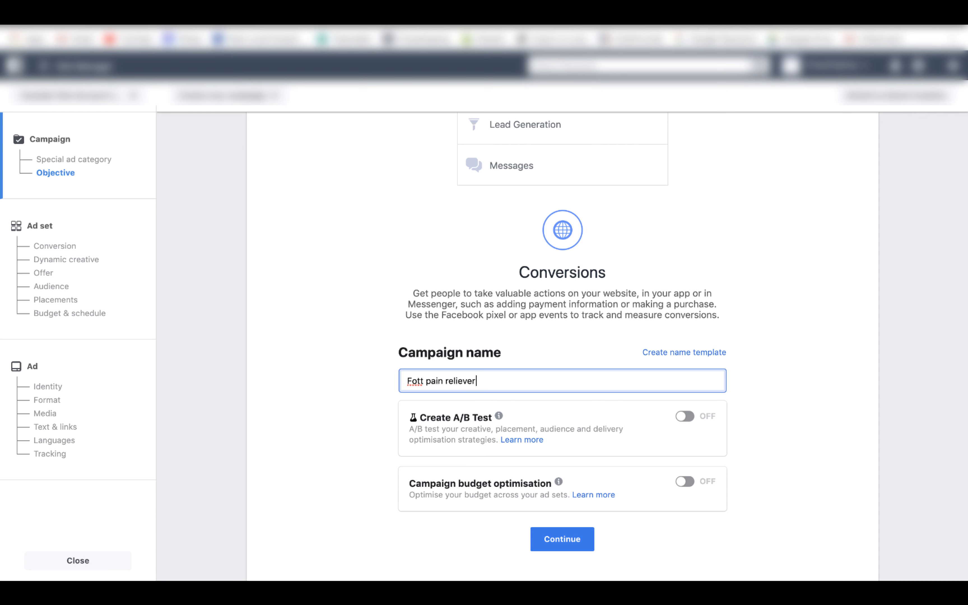
click(416, 381)
text(o)
key(Delete)
scroll(374, 421, down, 3)
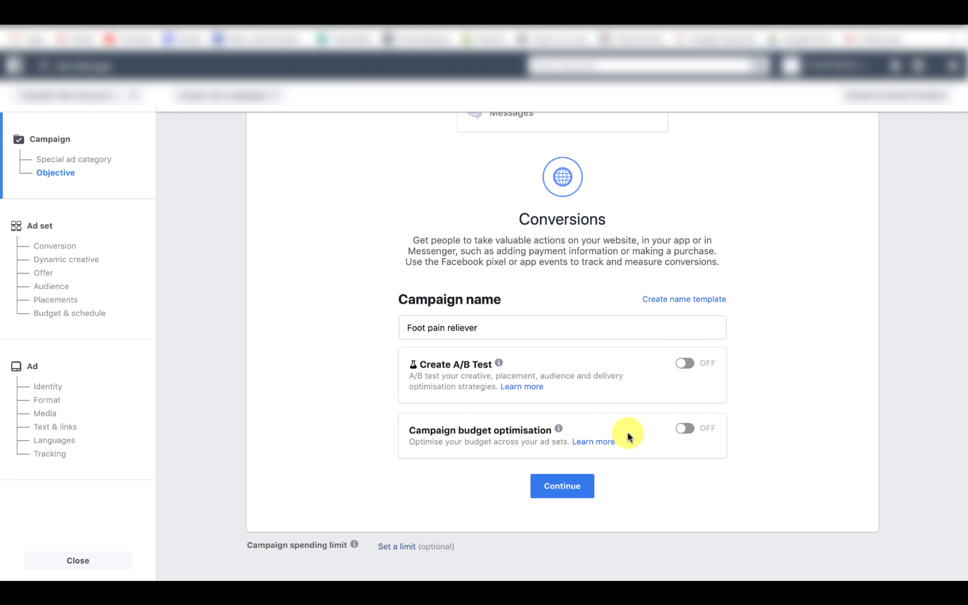
click(552, 496)
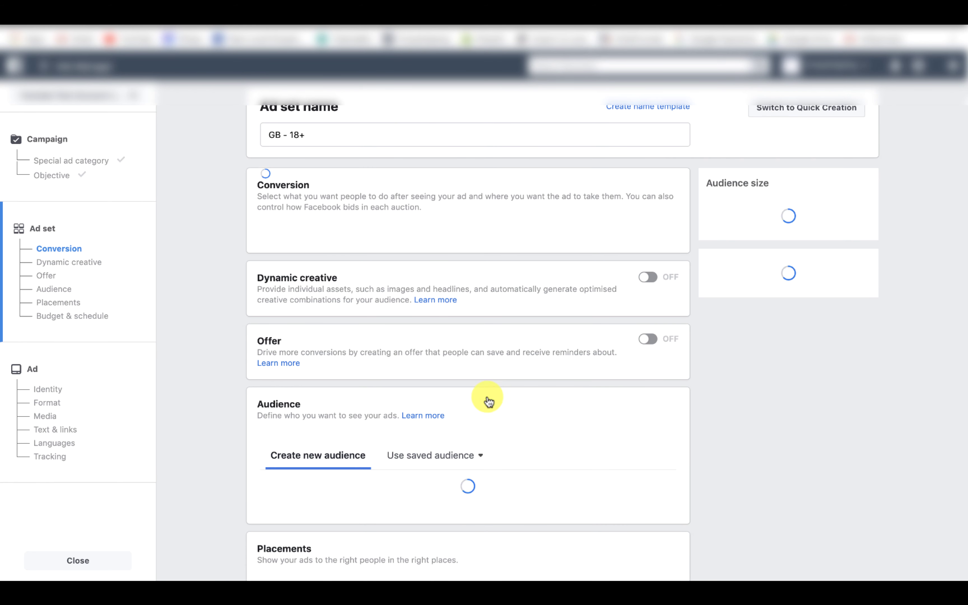
Set Purchase as the conversion event for the ad set's website destination
click(445, 377)
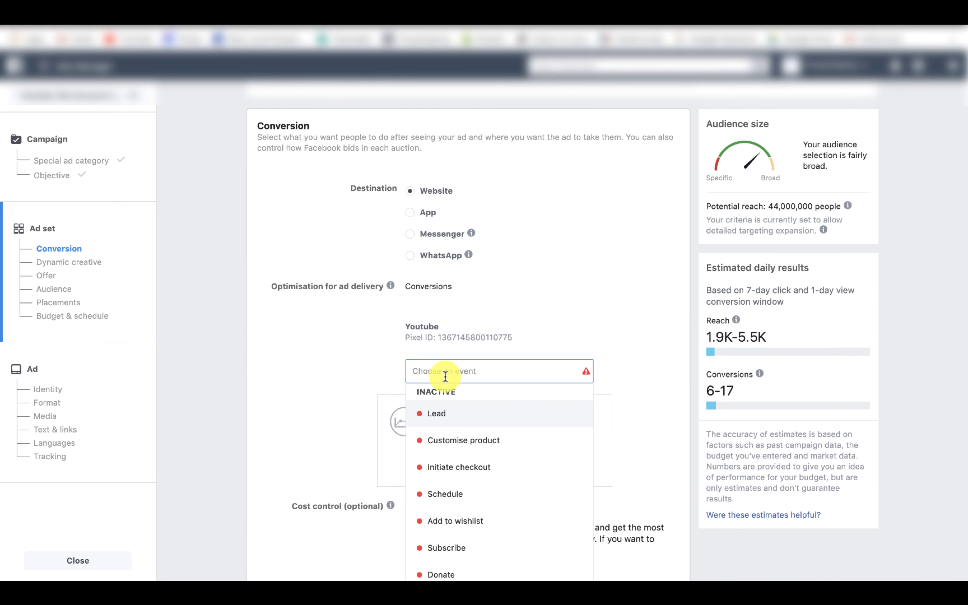
scroll(437, 439, down, 5)
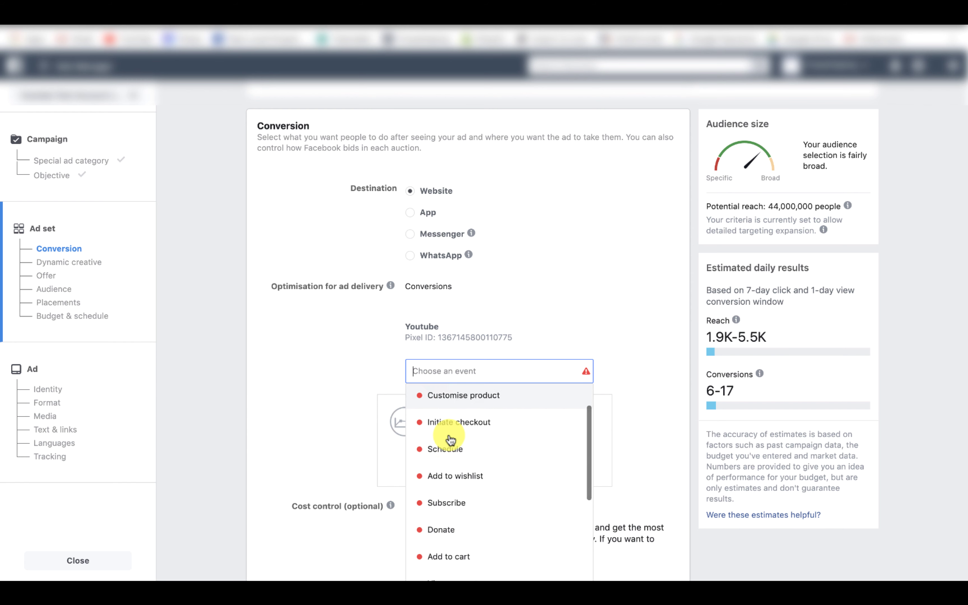
scroll(450, 440, down, 3)
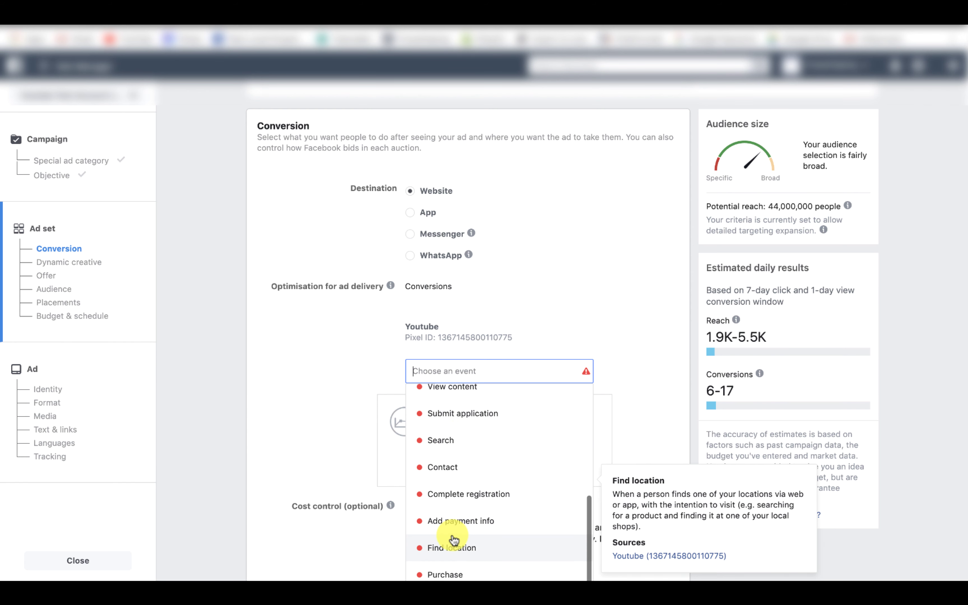
scroll(424, 541, down, 1)
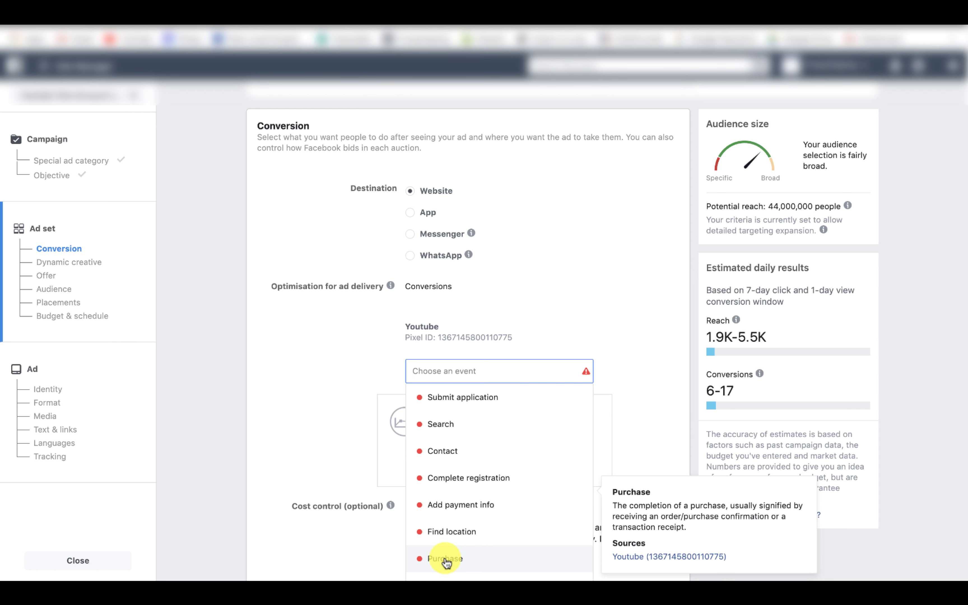
click(447, 559)
Remove United Kingdom from the new audience's targeted locations
scroll(400, 304, down, 9)
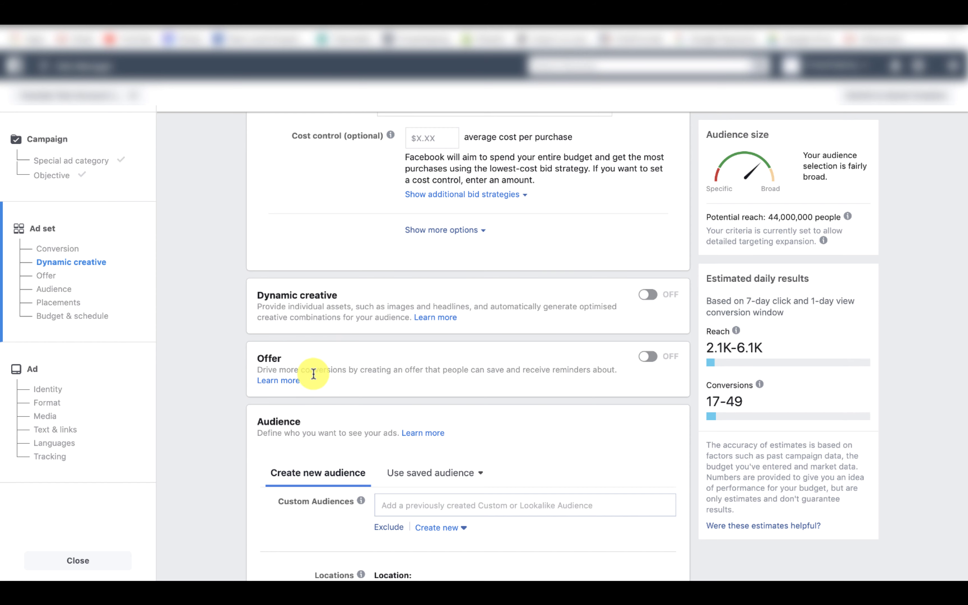
scroll(314, 374, down, 2)
scroll(313, 375, down, 4)
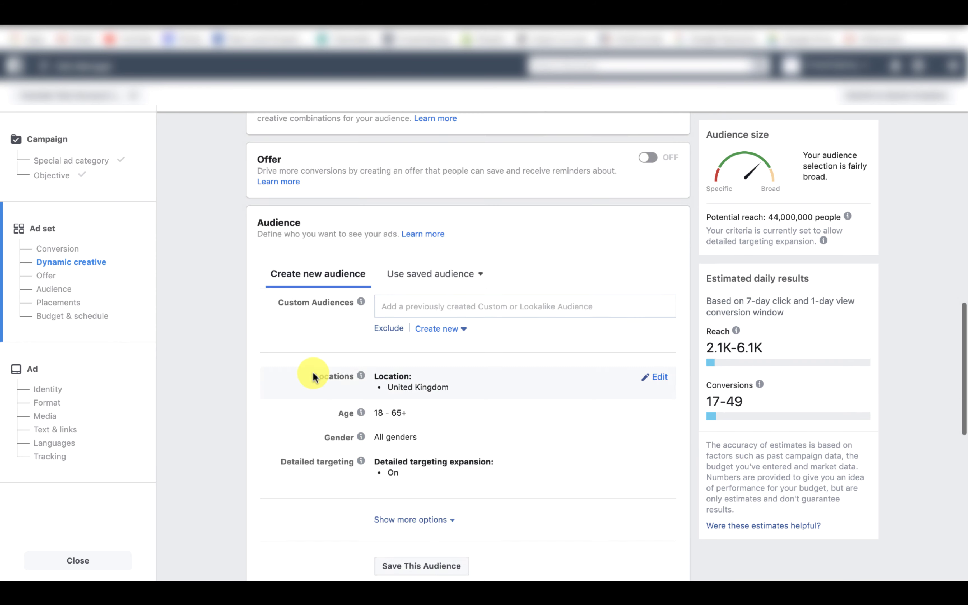
scroll(313, 377, down, 3)
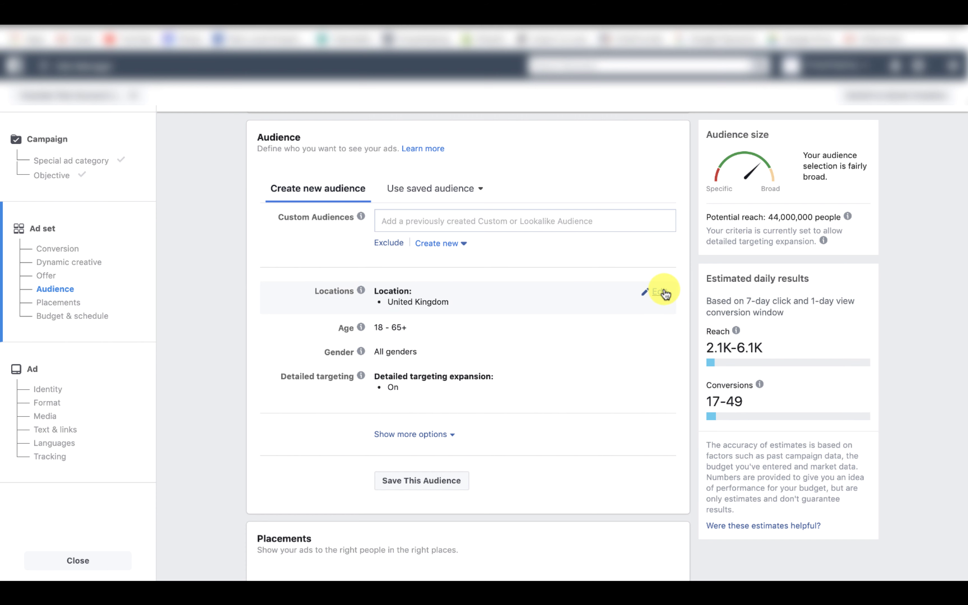
click(662, 293)
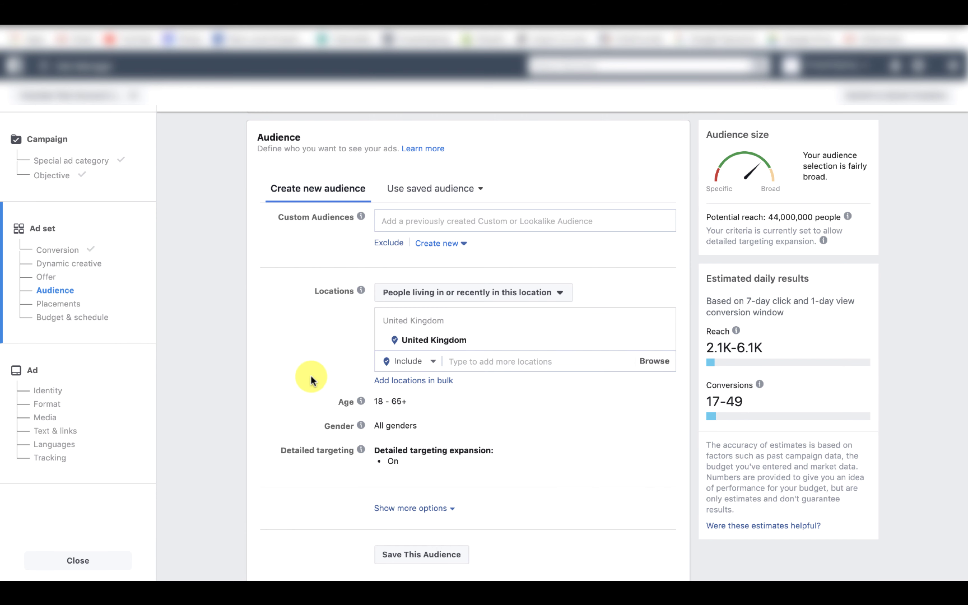
click(663, 341)
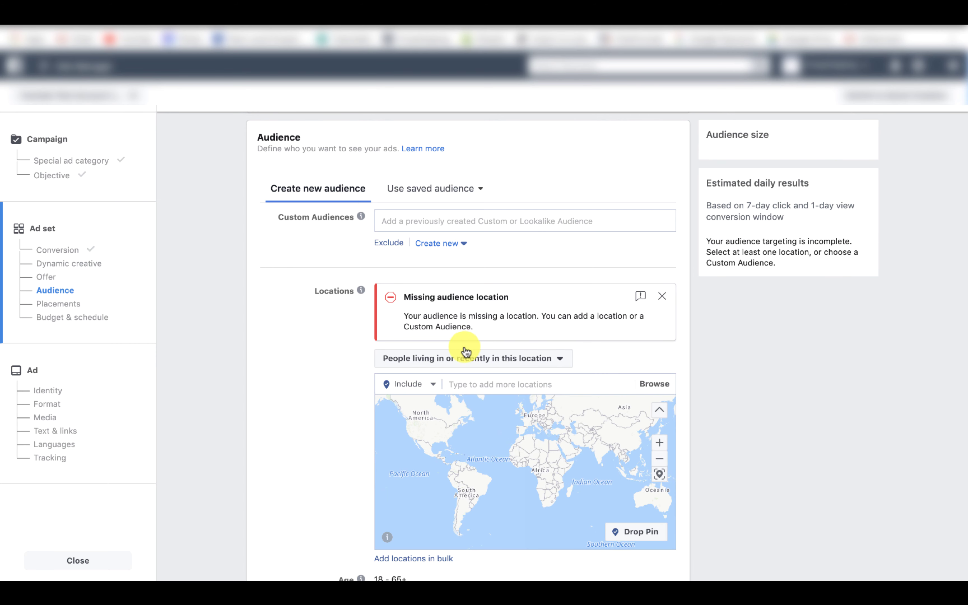
Review the countries in the saved E-packet Countries list and include that list in the audience locations
scroll(352, 384, down, 2)
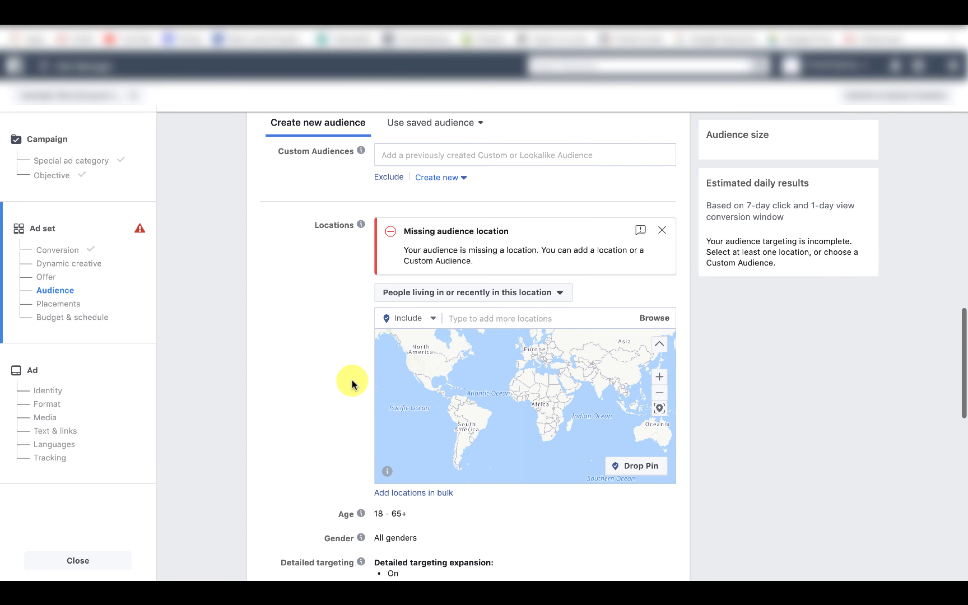
click(571, 319)
click(652, 319)
click(653, 319)
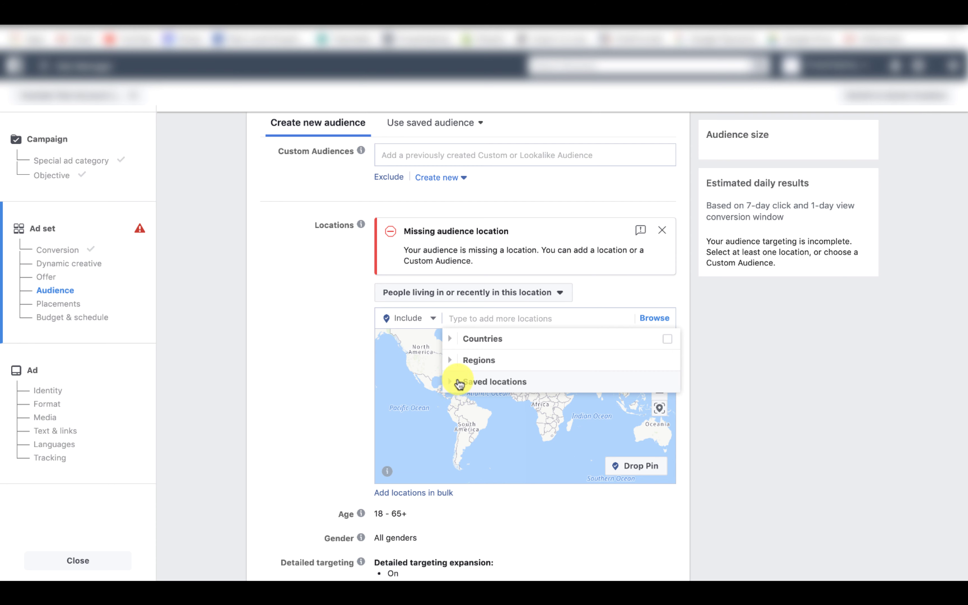
click(452, 383)
mouse_move(472, 422)
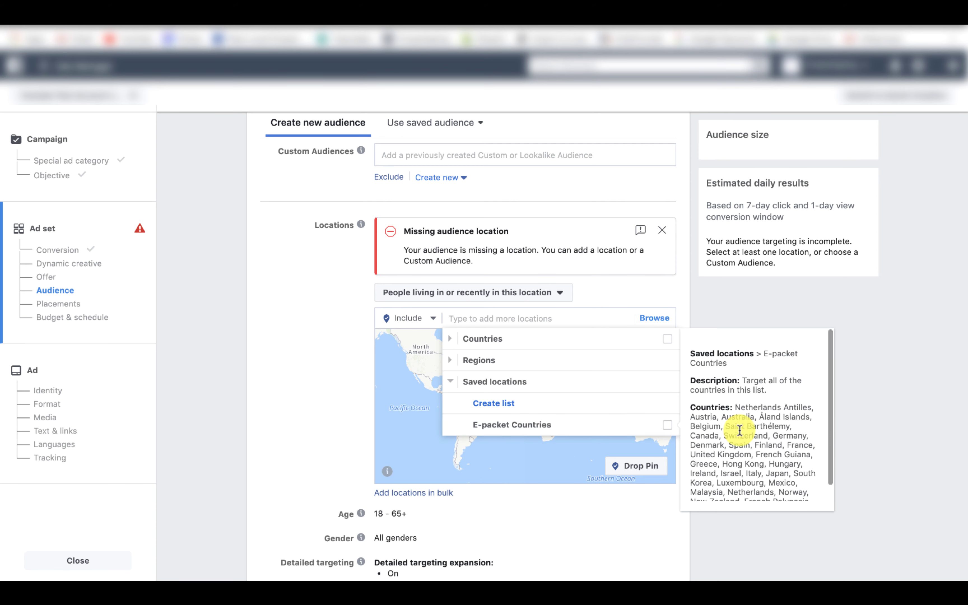
scroll(740, 431, down, 2)
scroll(739, 431, up, 1)
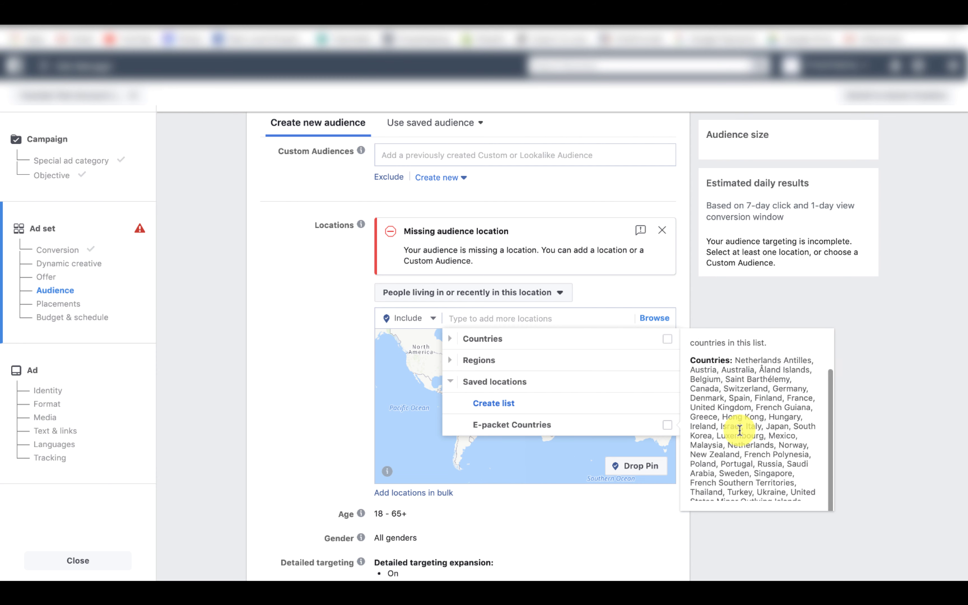
scroll(739, 431, down, 1)
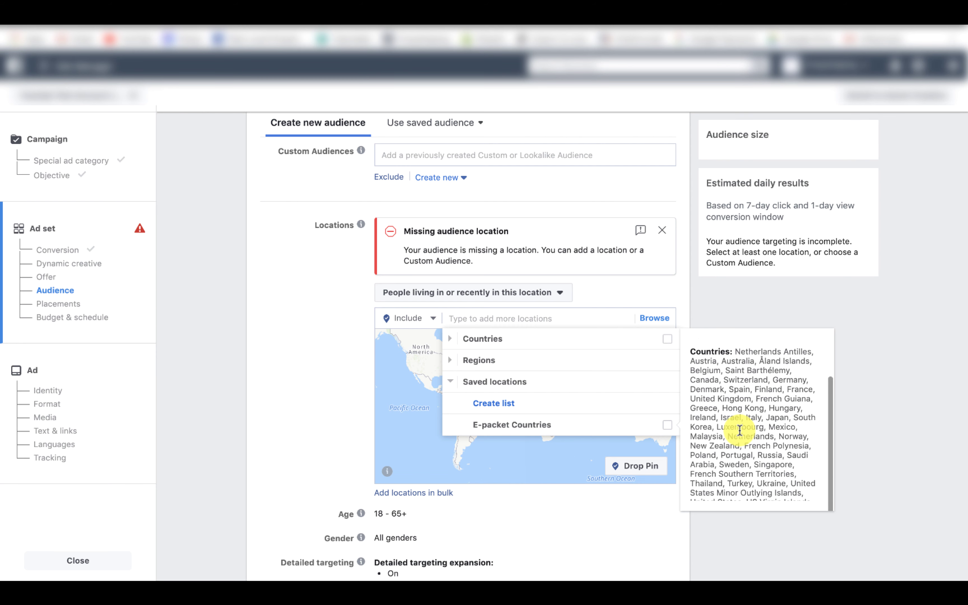
scroll(739, 431, down, 1)
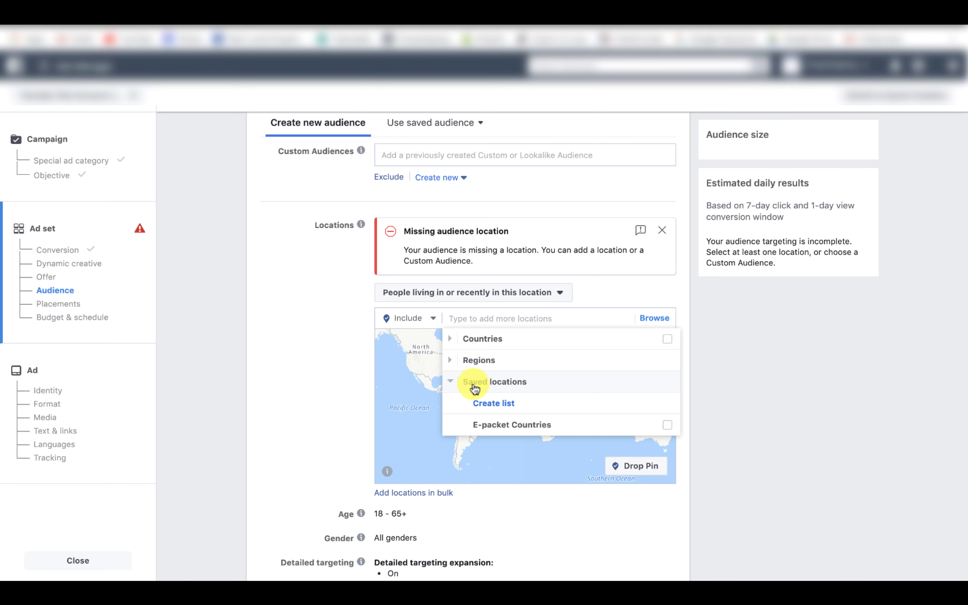
click(498, 425)
click(642, 437)
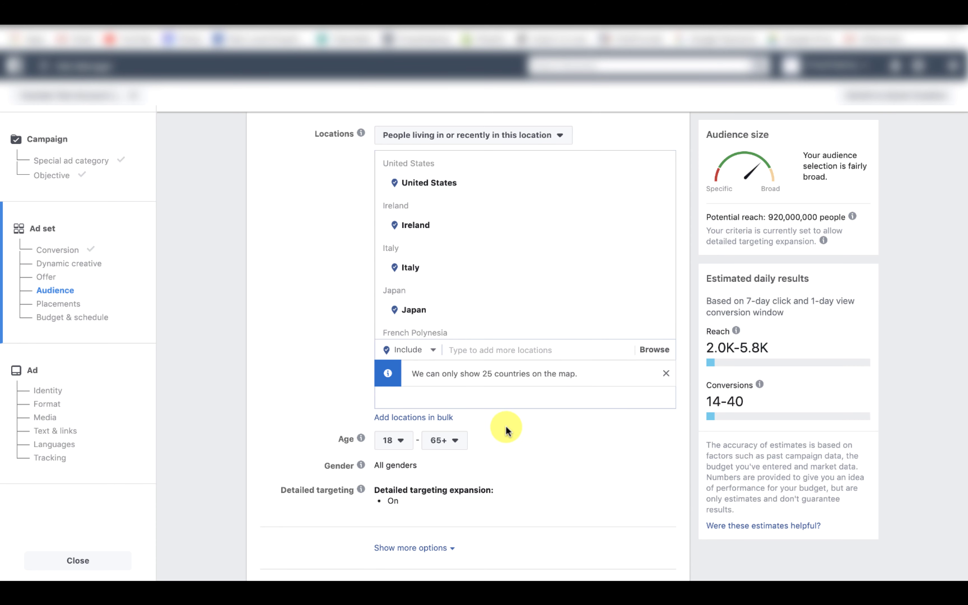
Set the audience's minimum age to 21
click(396, 440)
click(401, 387)
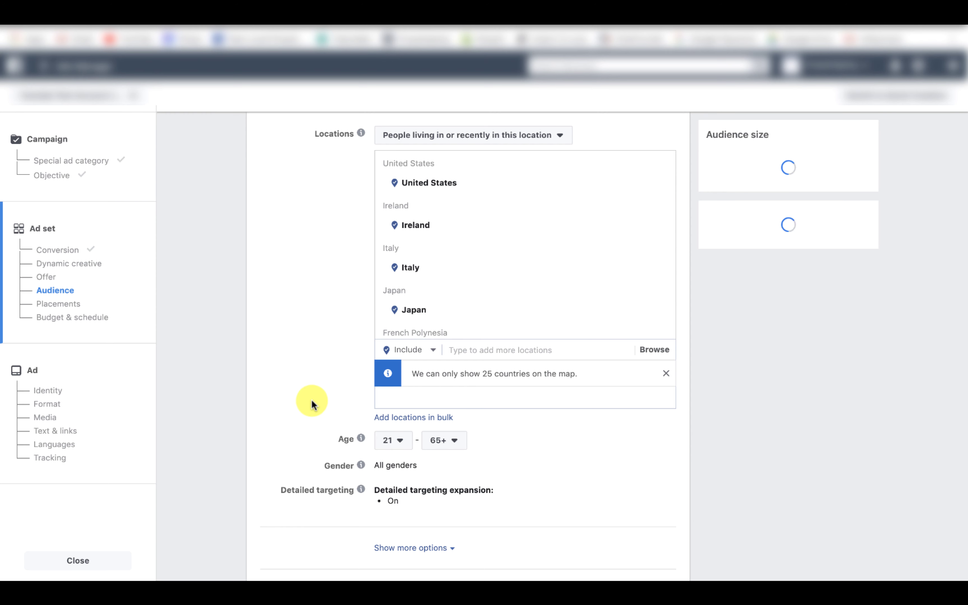
Add the interest Cramp to the audience's detailed targeting
scroll(311, 405, down, 2)
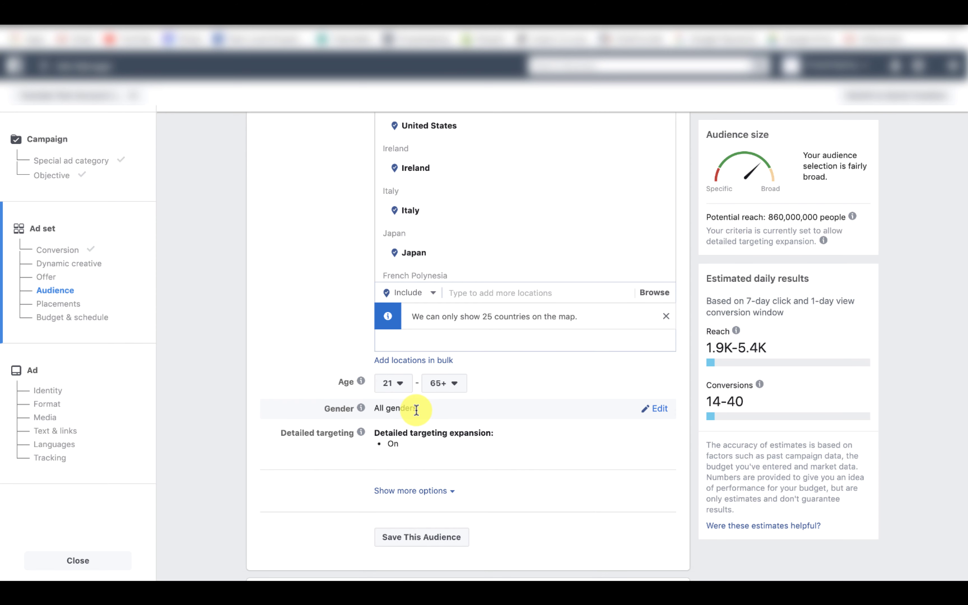
click(422, 452)
scroll(249, 409, down, 3)
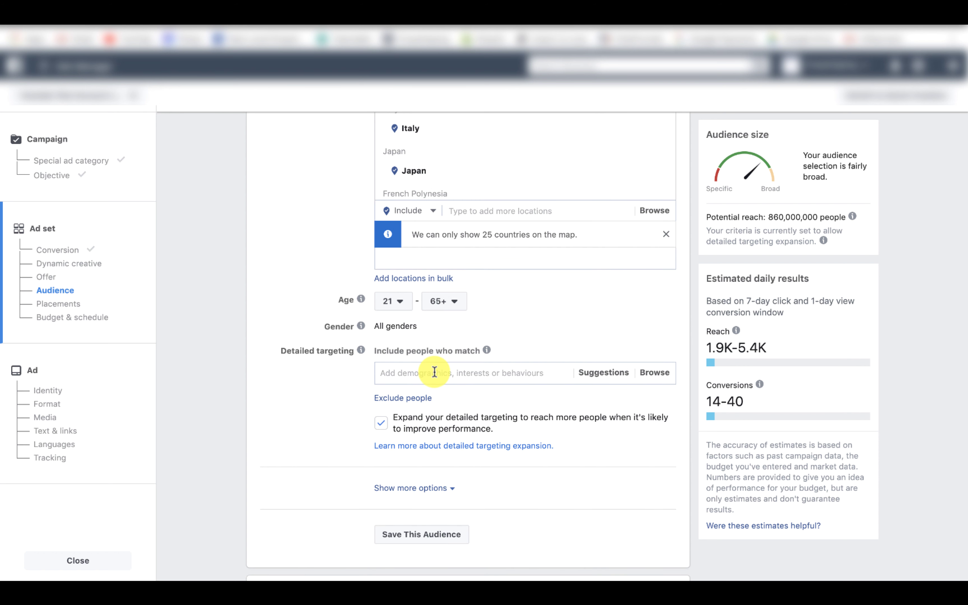
scroll(434, 372, up, 1)
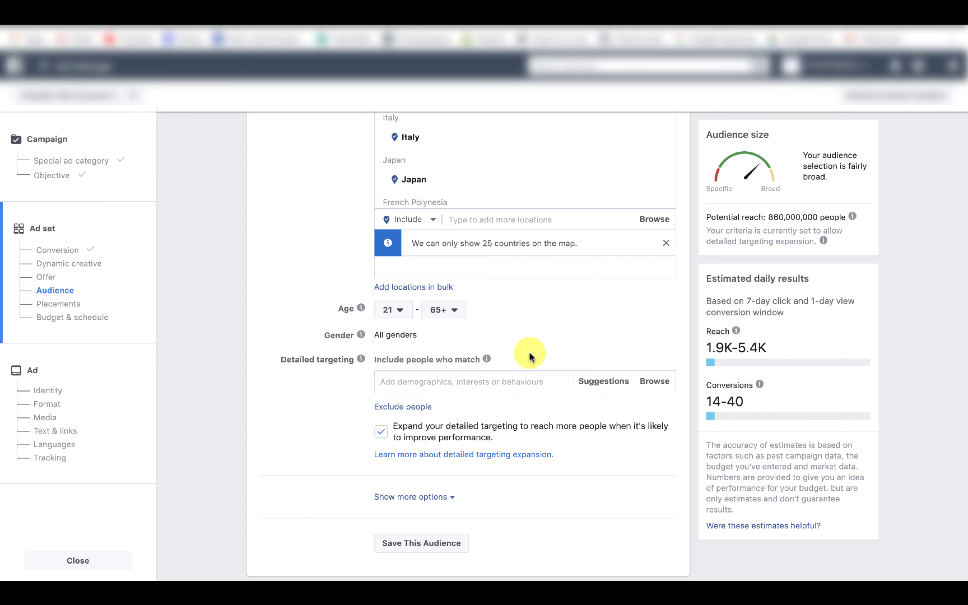
click(500, 382)
text(cramp)
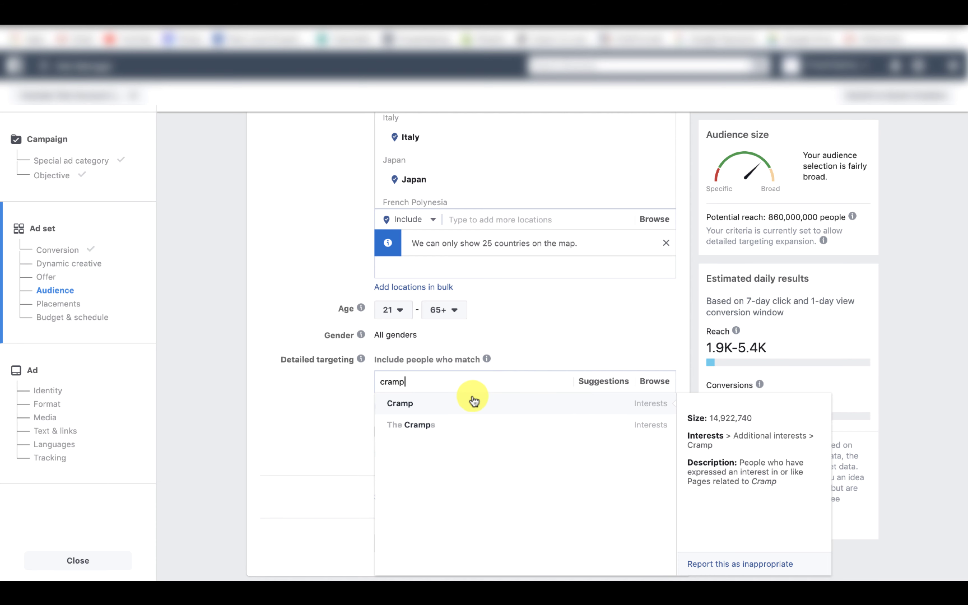
click(471, 400)
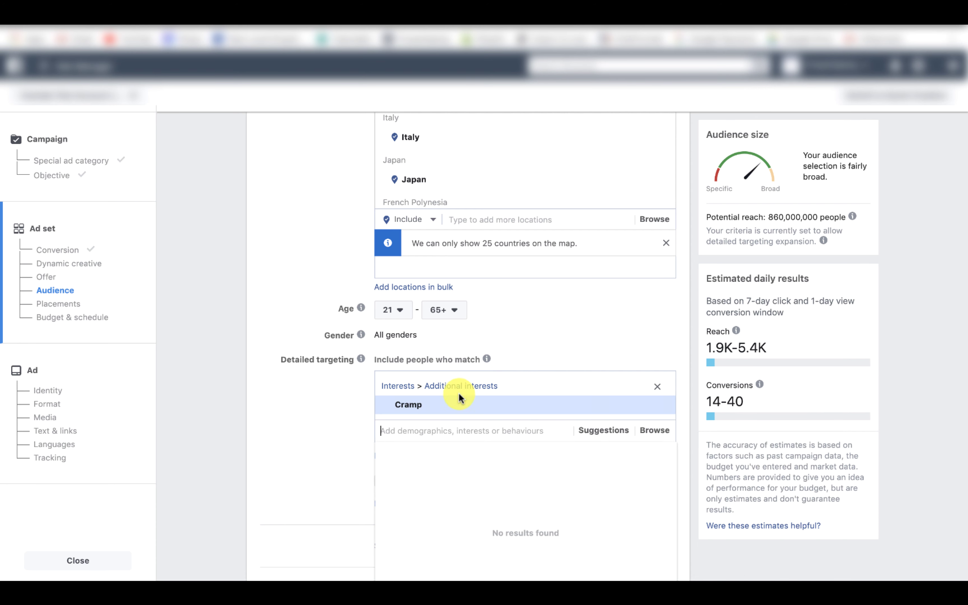
mouse_move(470, 407)
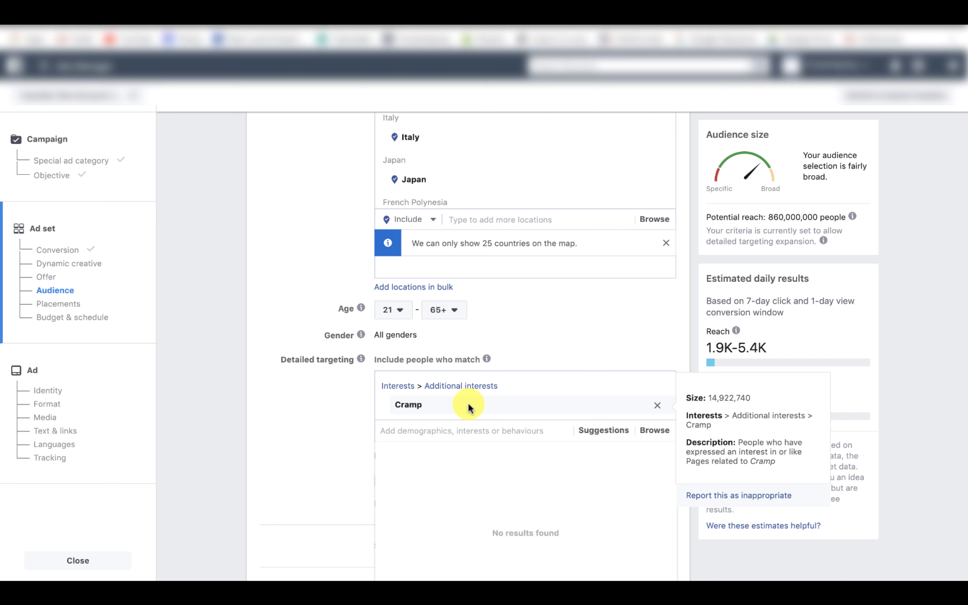
click(334, 443)
Narrow the detailed targeting to people who must also match the interest Foot
scroll(514, 454, down, 2)
click(478, 394)
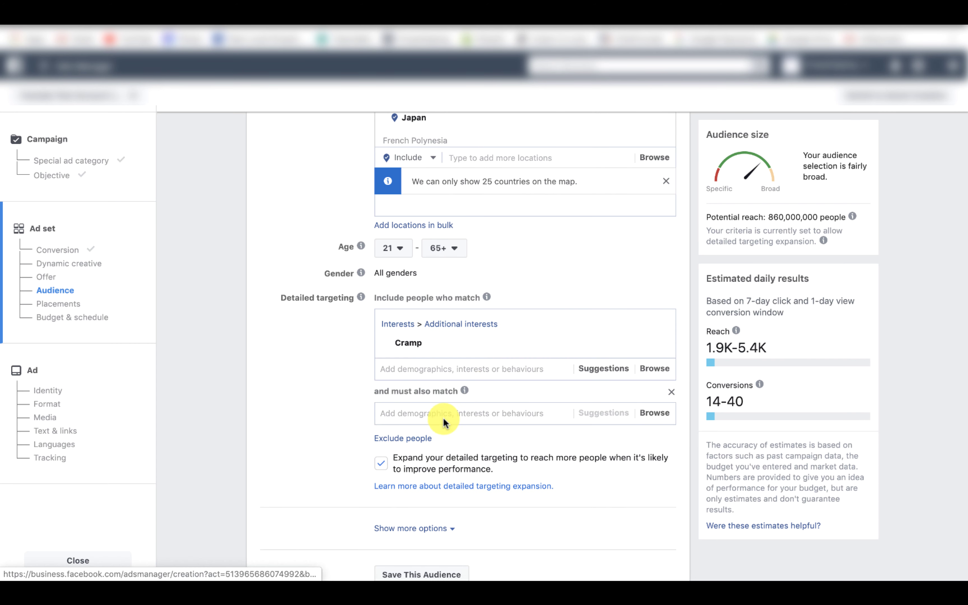
click(439, 411)
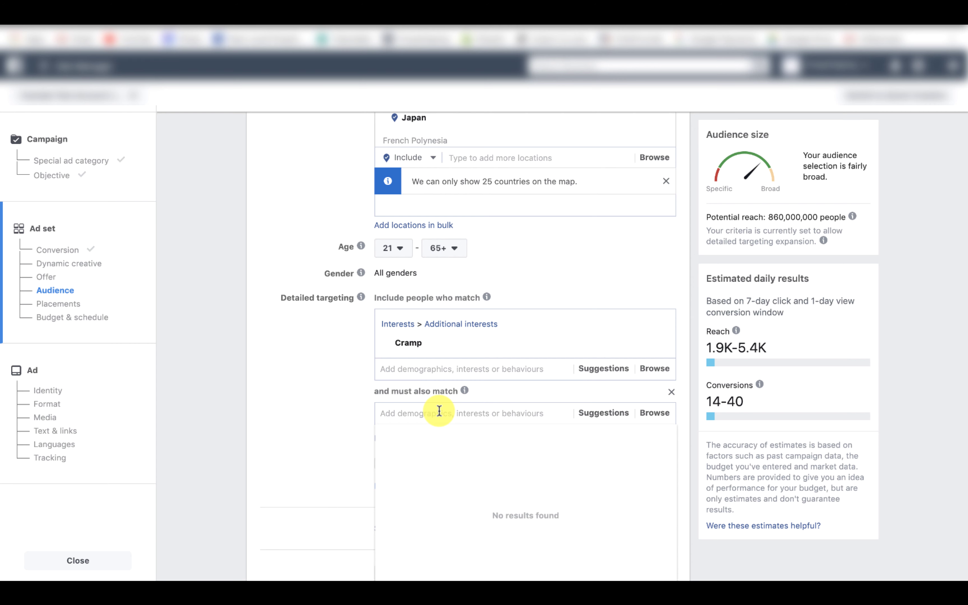
text(foot)
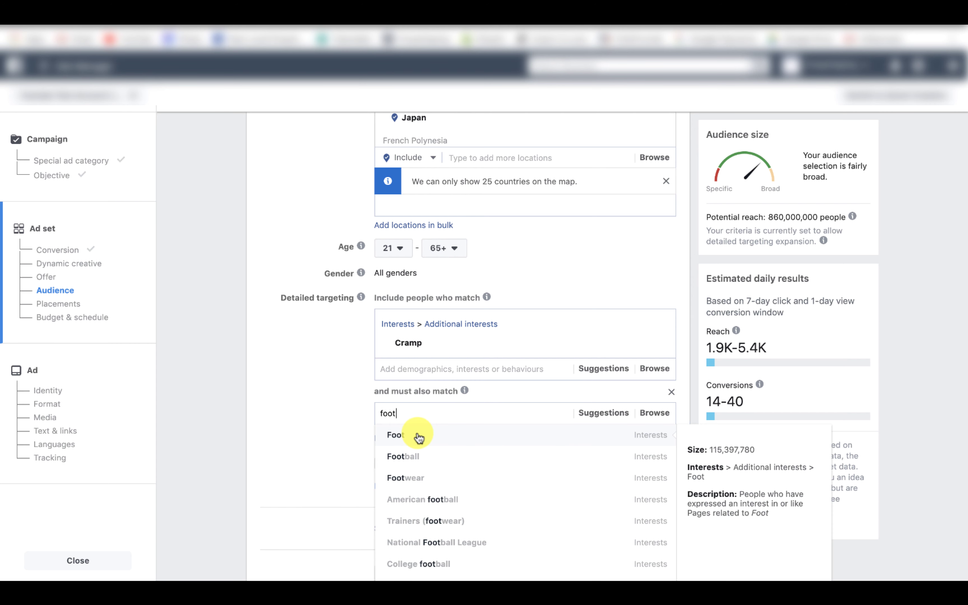
click(417, 439)
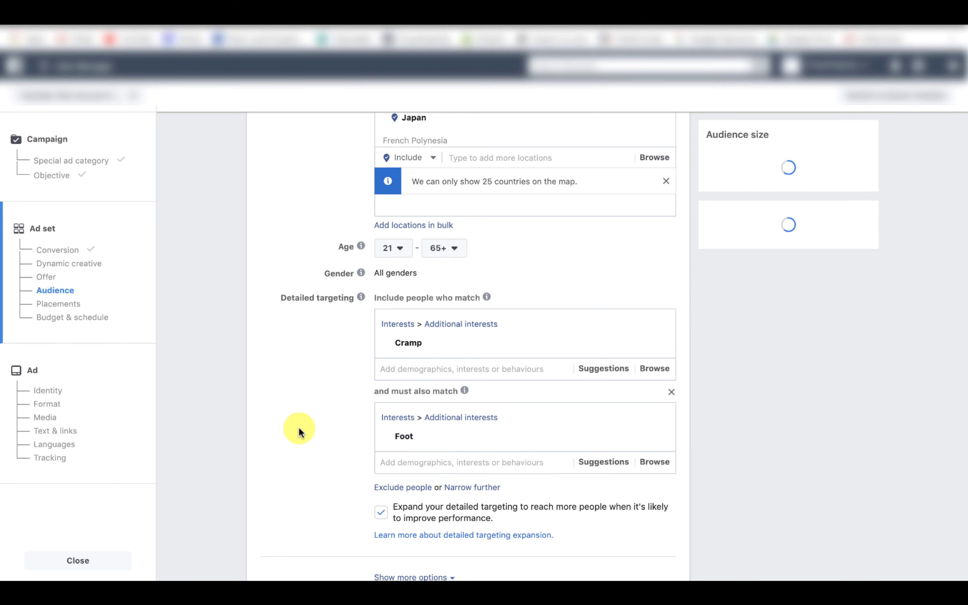
Exclude people who match the interest Drop shipping from the audience's detailed targeting
scroll(298, 430, down, 1)
click(418, 474)
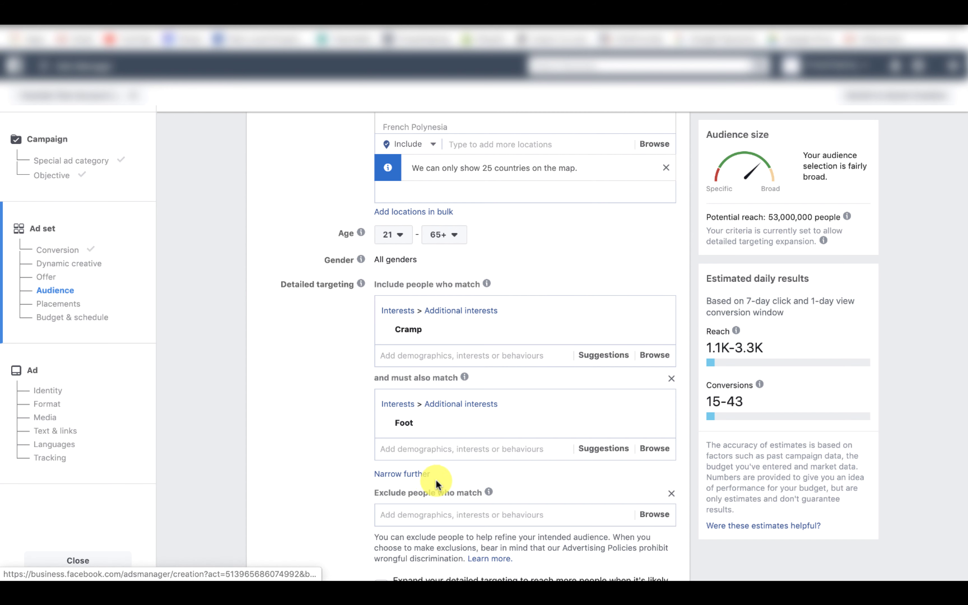
text(dropshipp)
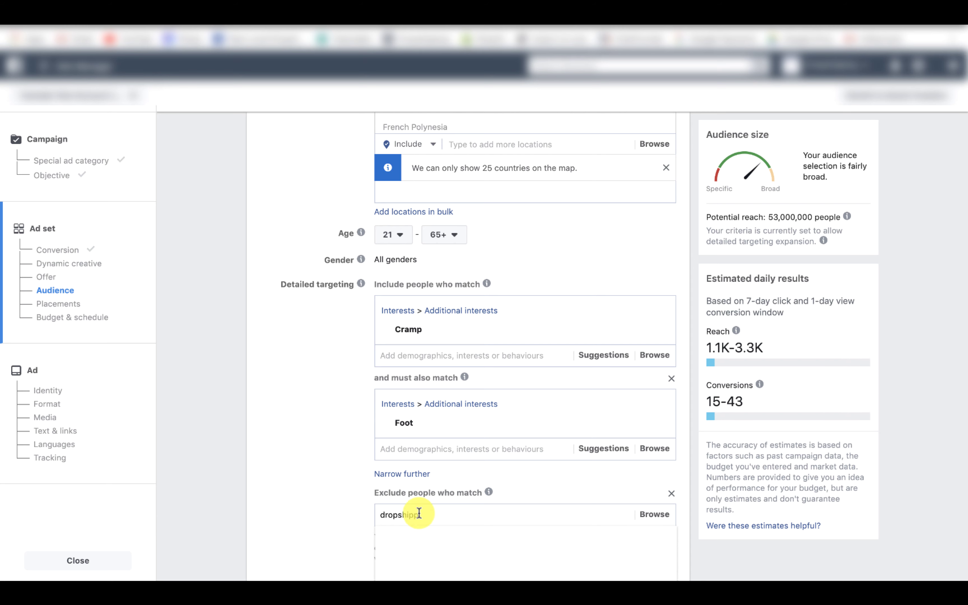
scroll(418, 513, down, 1)
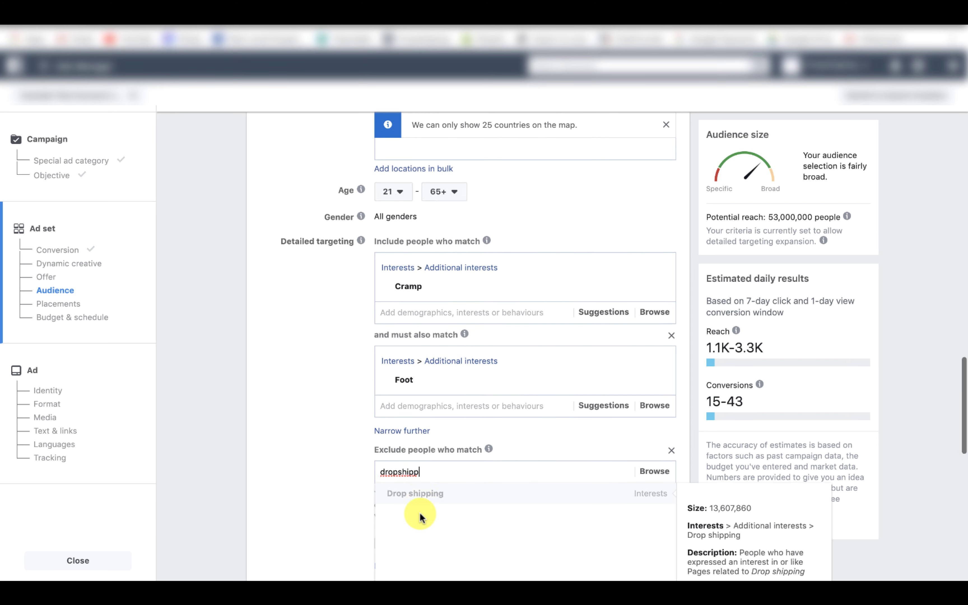
click(436, 492)
Turn off detailed targeting expansion for the audience
scroll(305, 474, down, 2)
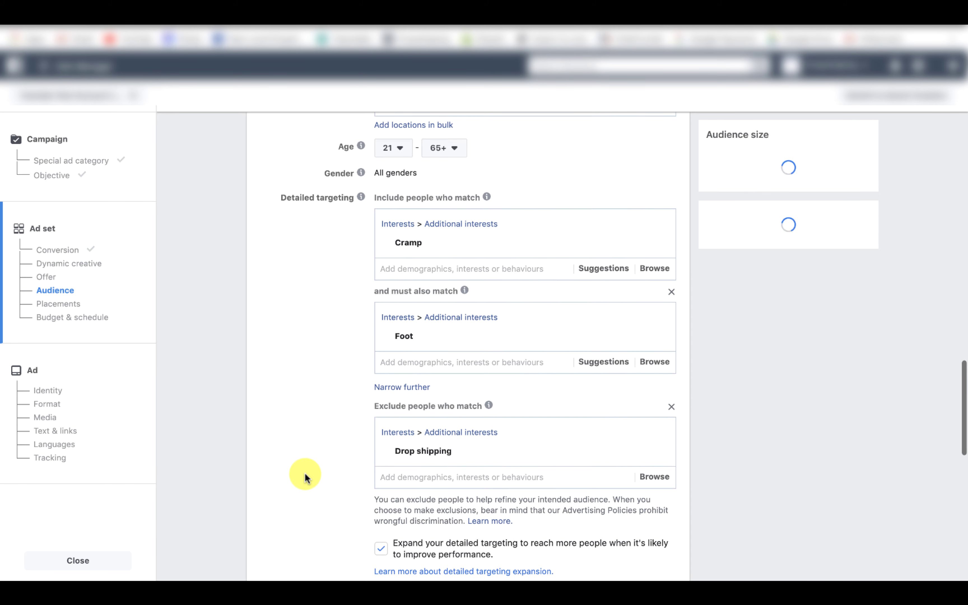
click(382, 513)
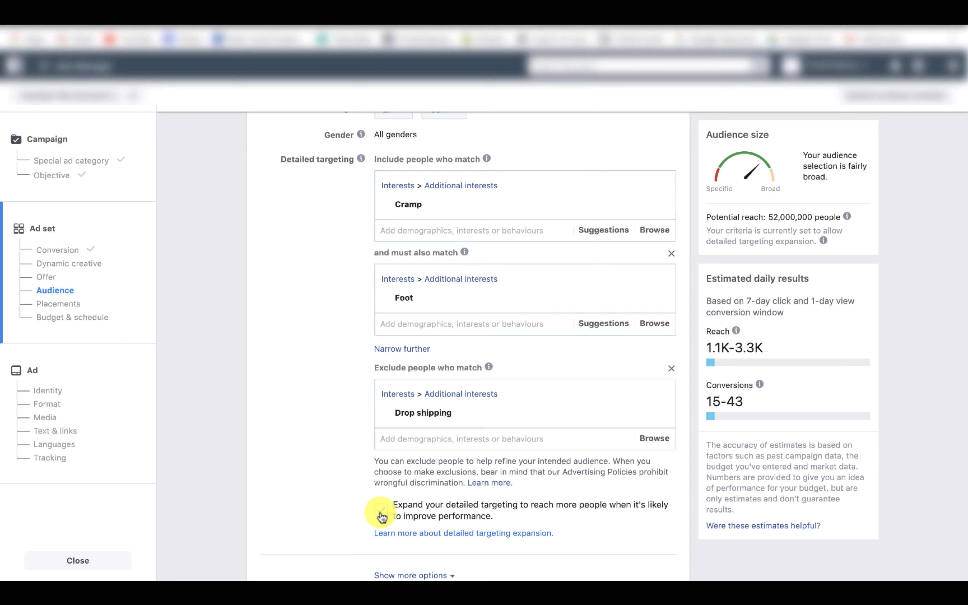
click(382, 514)
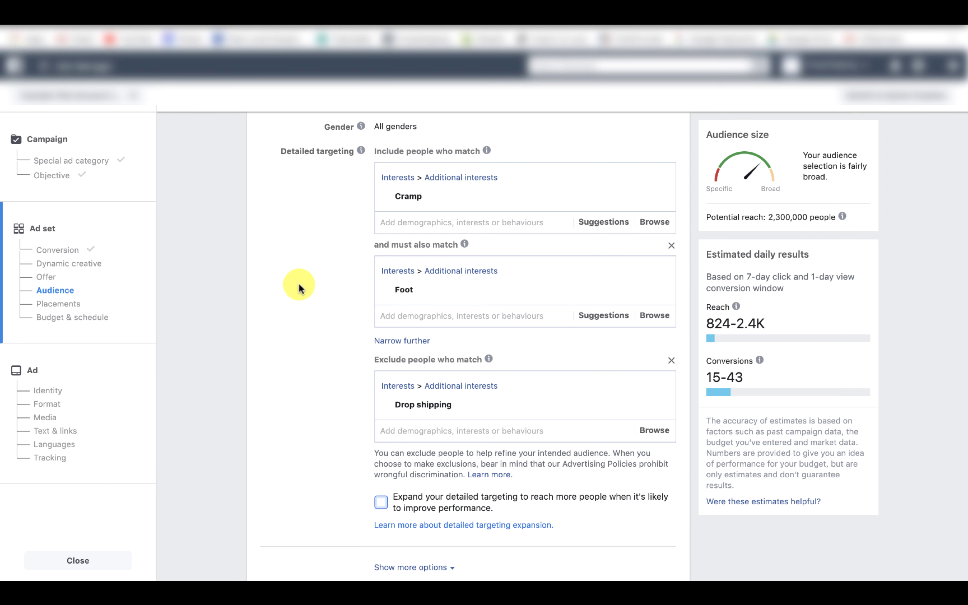
Look through the suggested interests for the targeting group that contains Cramp
scroll(340, 280, up, 1)
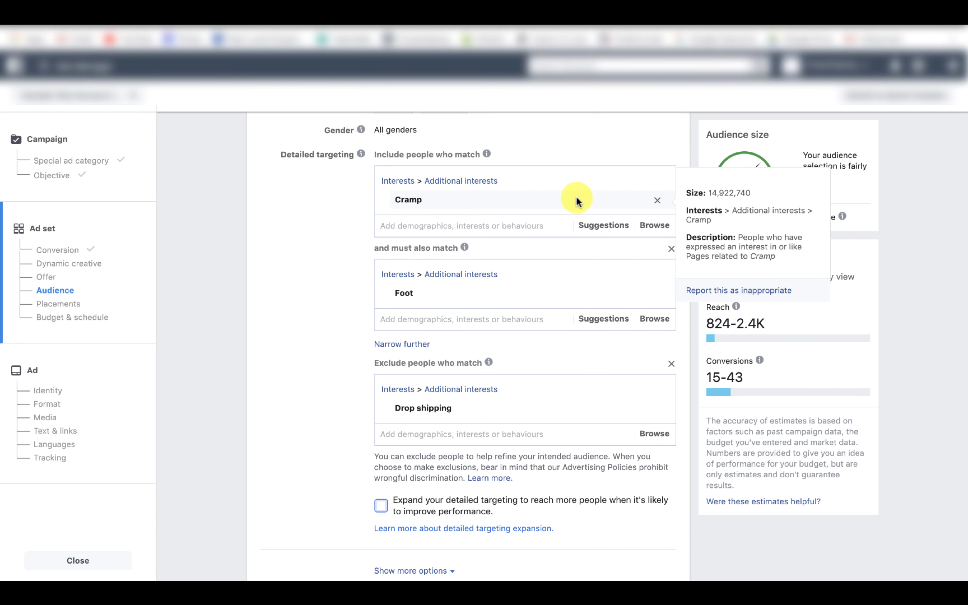
click(585, 225)
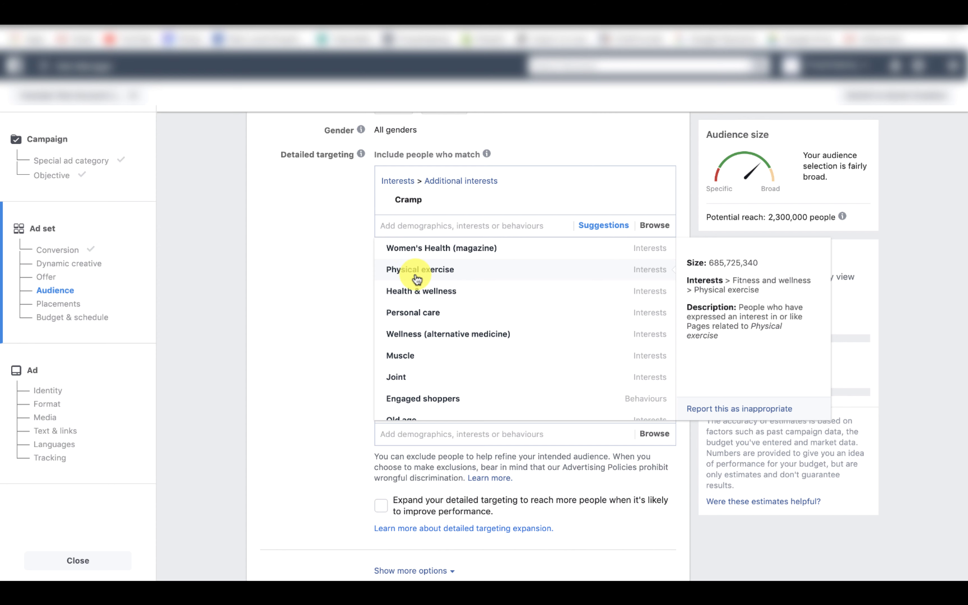
Show the additional audience options and limit the audience's language to English (All)
scroll(380, 401, down, 5)
click(400, 386)
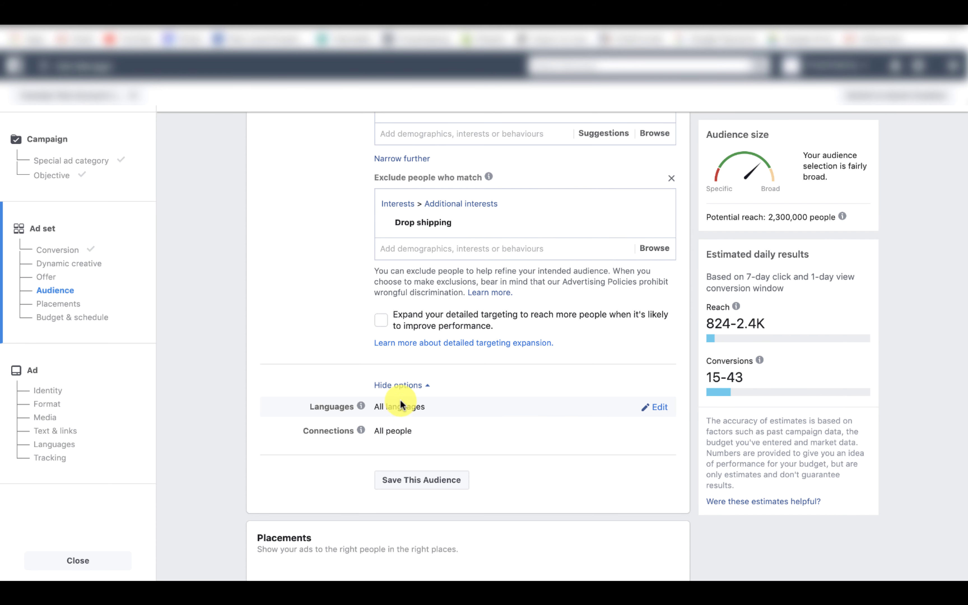
click(661, 408)
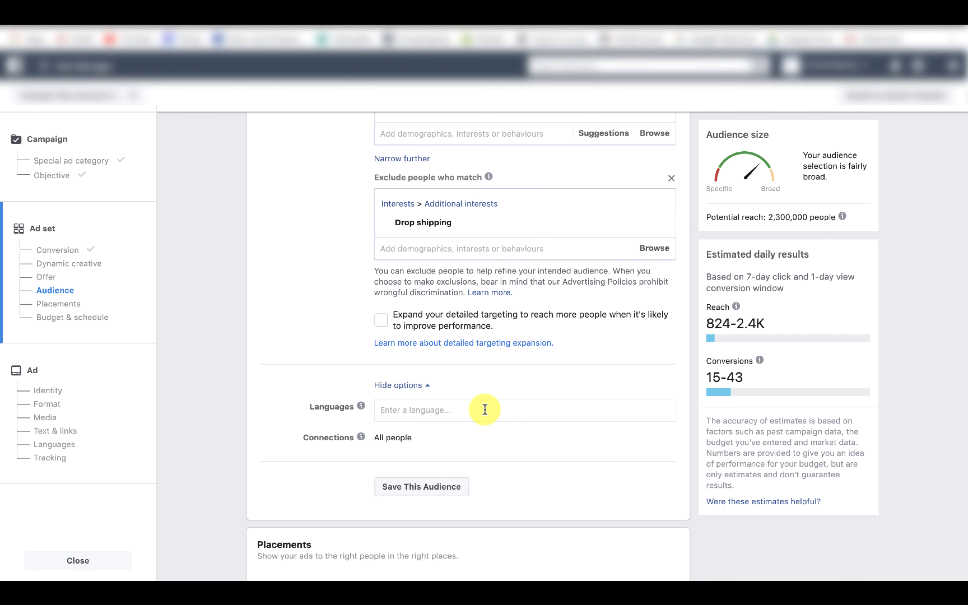
click(406, 416)
text(english)
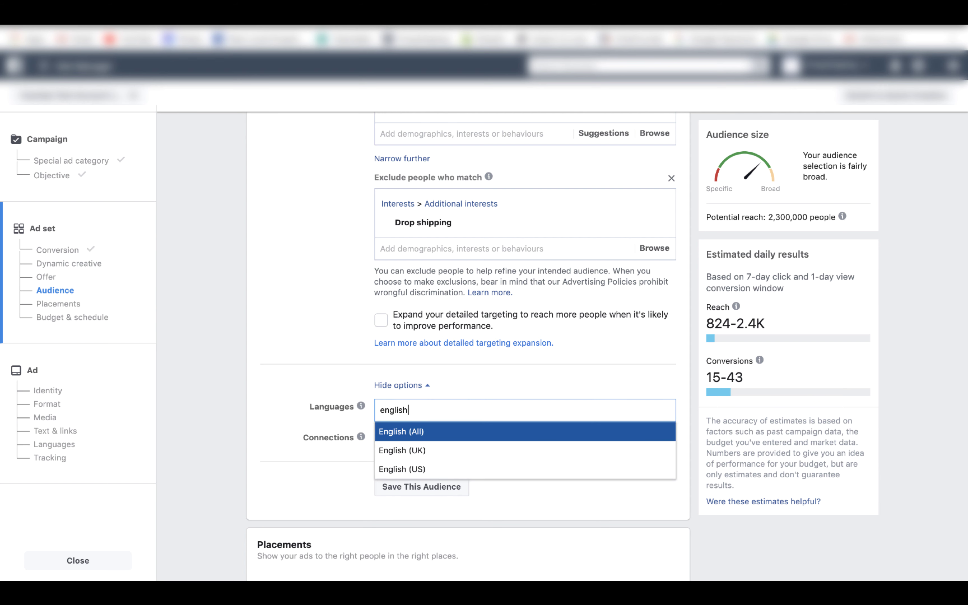
click(416, 433)
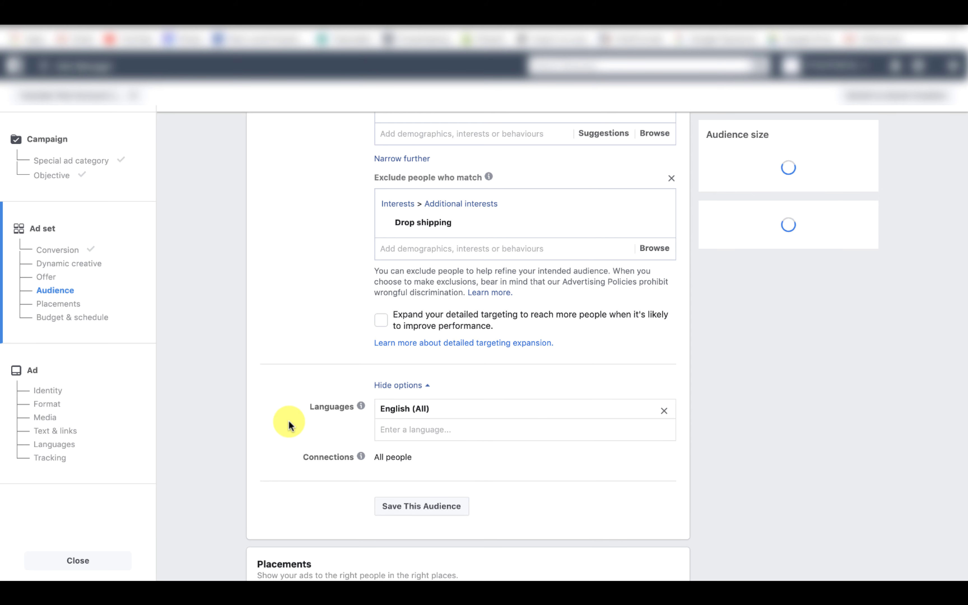
Switch the ad set from automatic to manual placements
scroll(288, 425, down, 3)
scroll(288, 420, down, 3)
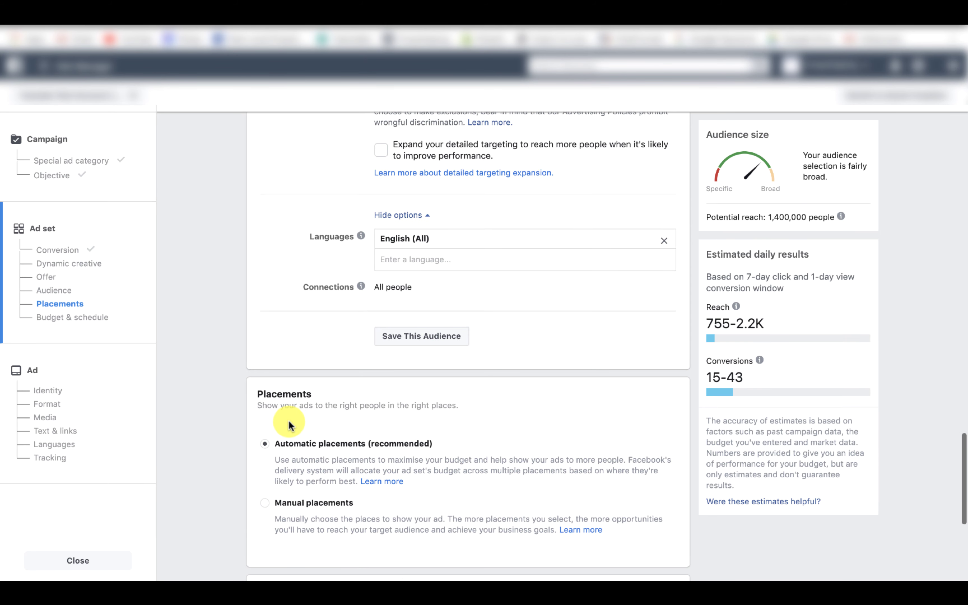
click(274, 459)
Deselect all Feeds, Stories, In-stream and Search placements
scroll(339, 433, down, 8)
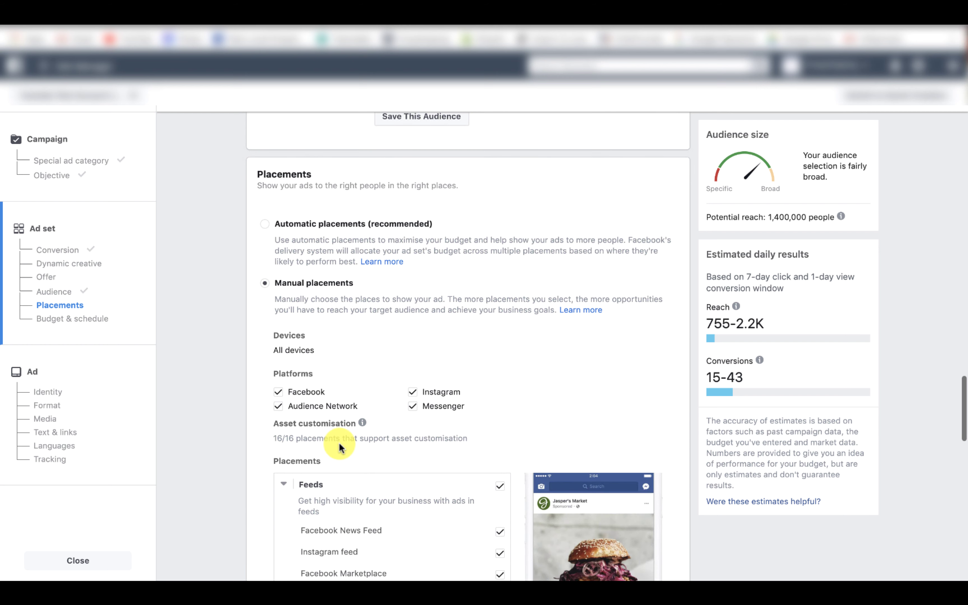
click(500, 342)
scroll(500, 342, down, 4)
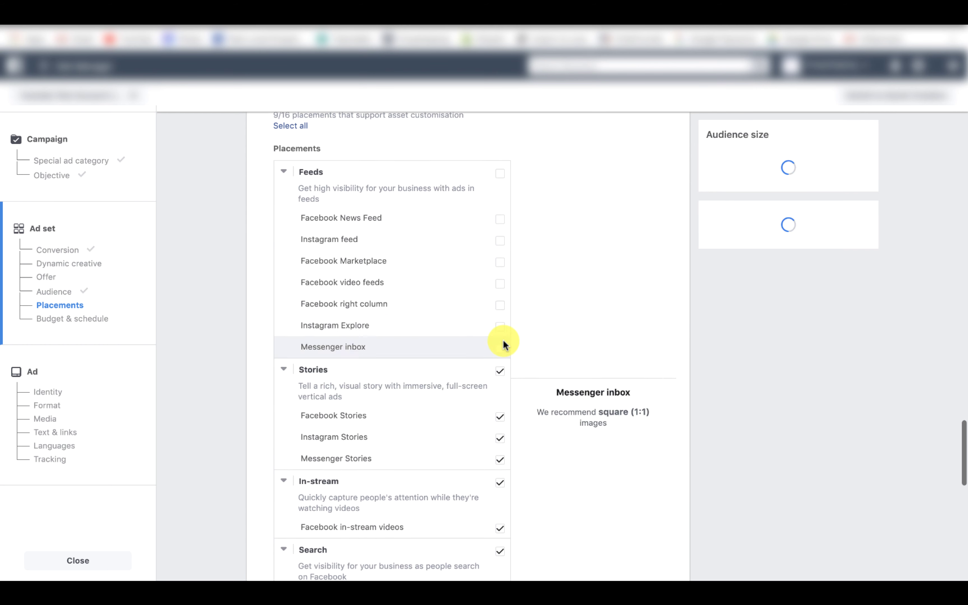
click(500, 370)
scroll(498, 380, down, 4)
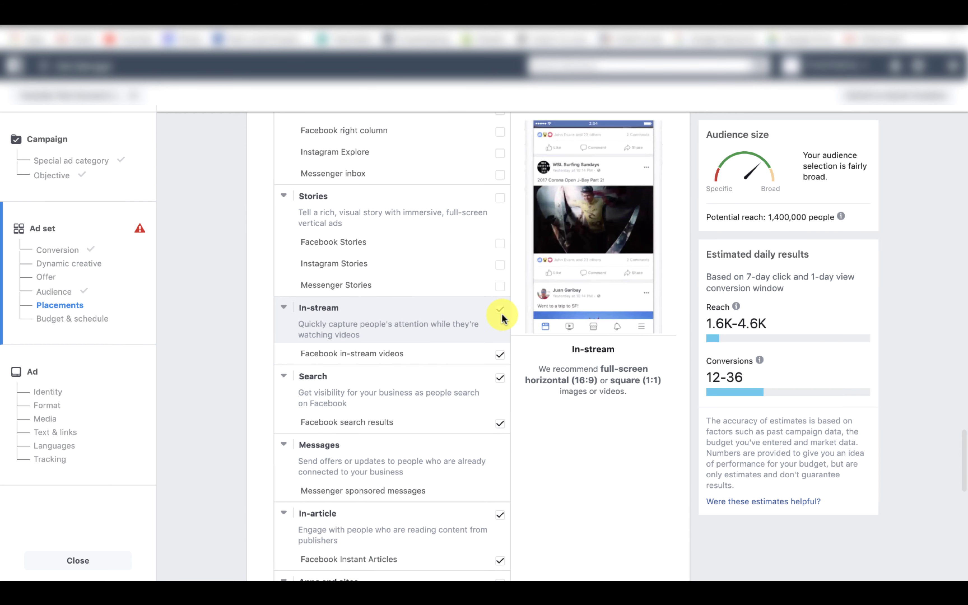
click(501, 308)
click(500, 379)
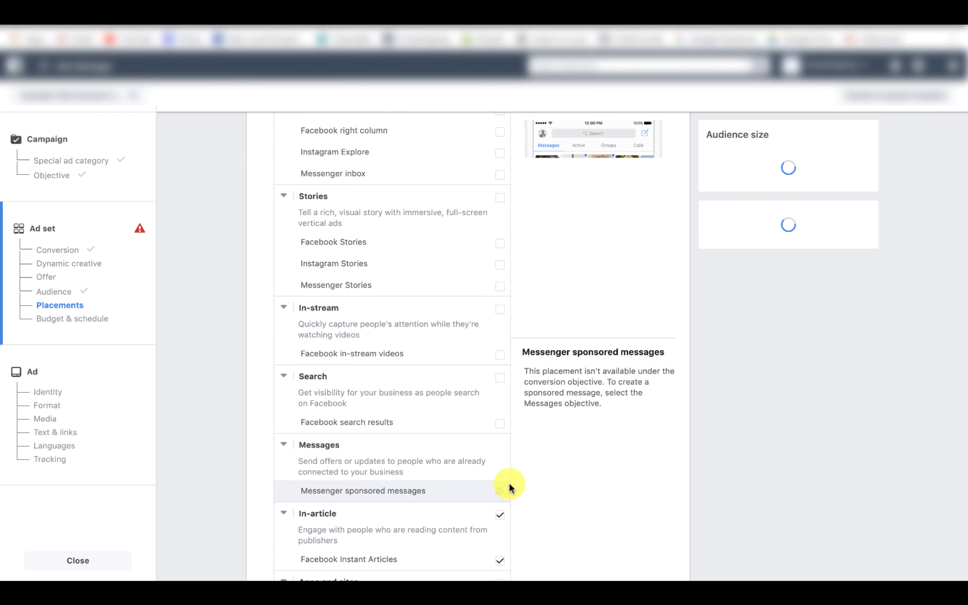
Deselect the In-article placements and, under Apps and sites, Audience Network native, banner and interstitial and Audience Network rewarded videos
click(500, 515)
scroll(501, 515, down, 4)
click(500, 447)
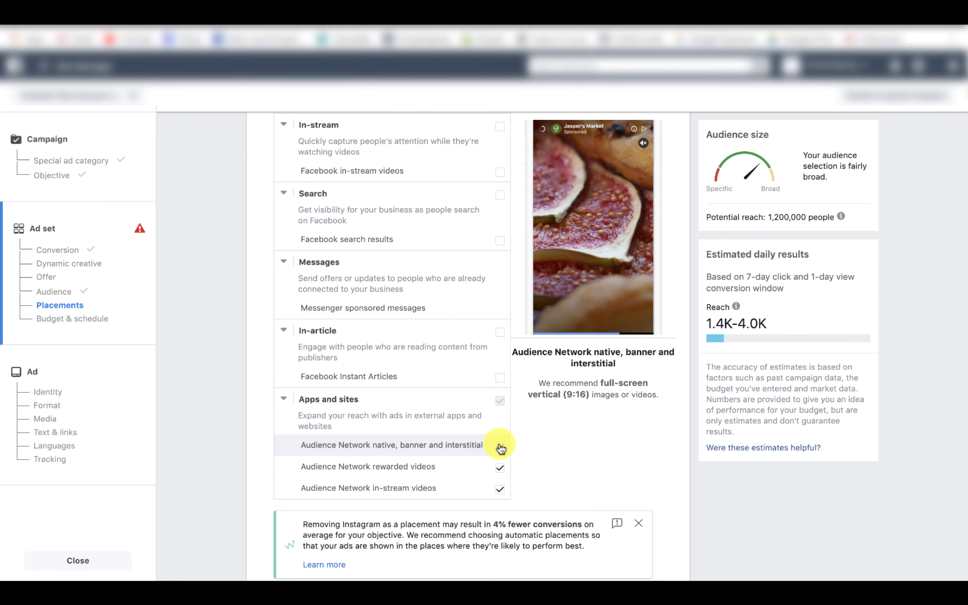
click(500, 468)
Select Facebook News Feed, Instagram feed and Facebook video feeds as placements
scroll(504, 480, up, 12)
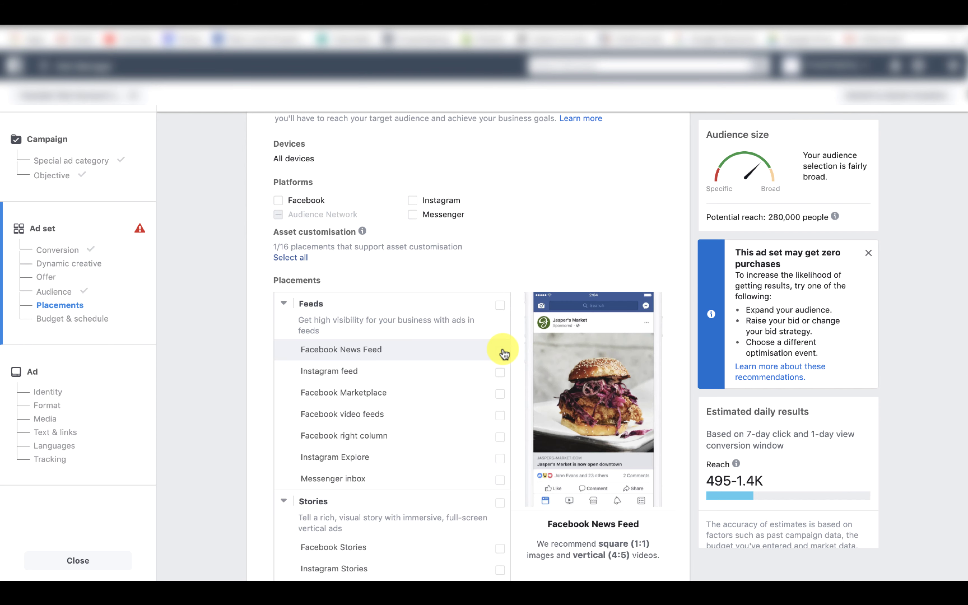
click(502, 351)
click(501, 373)
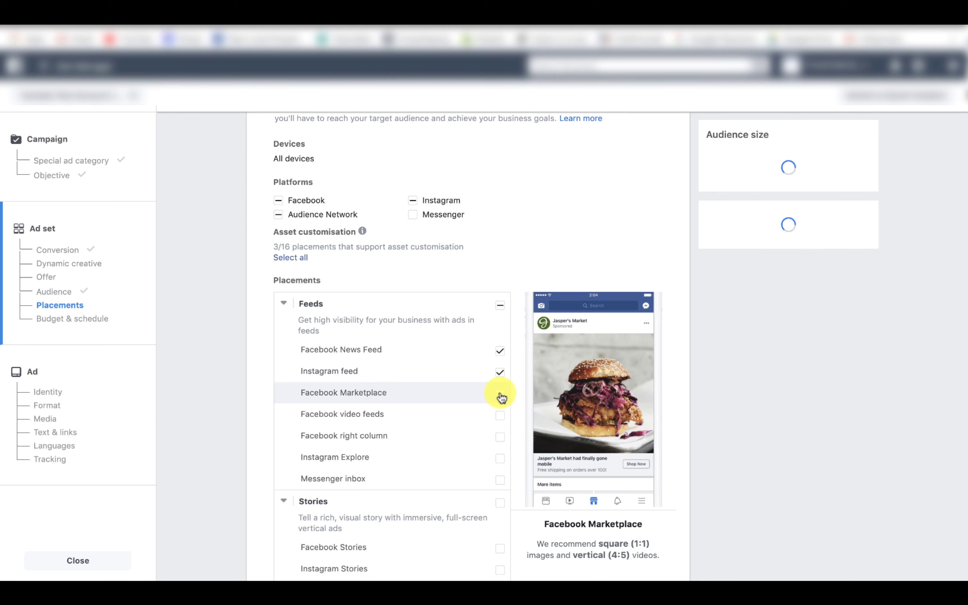
scroll(501, 396, down, 3)
click(501, 304)
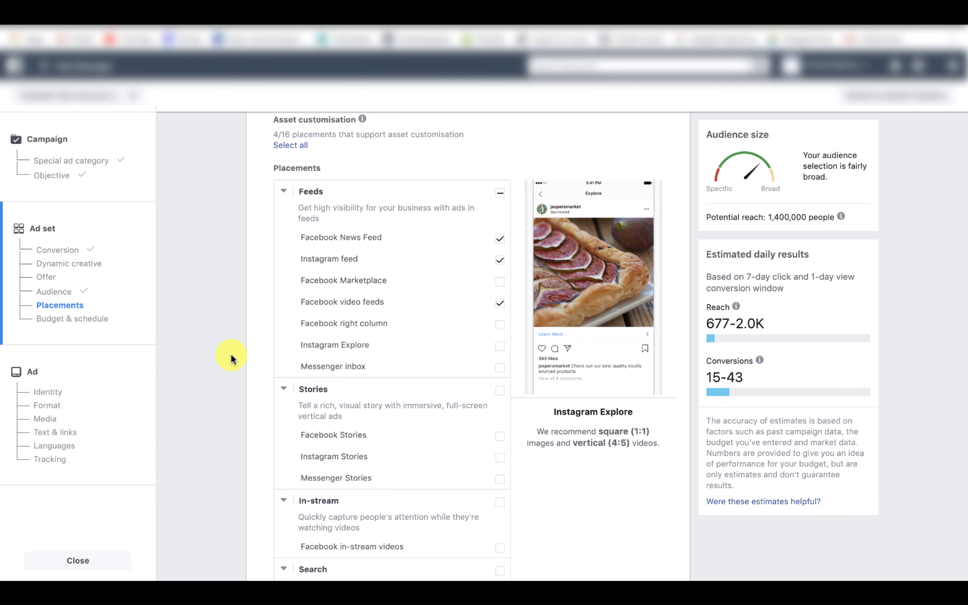
Review the budget and schedule with its additional options, keep the settings, and continue to the ad setup
scroll(231, 357, down, 10)
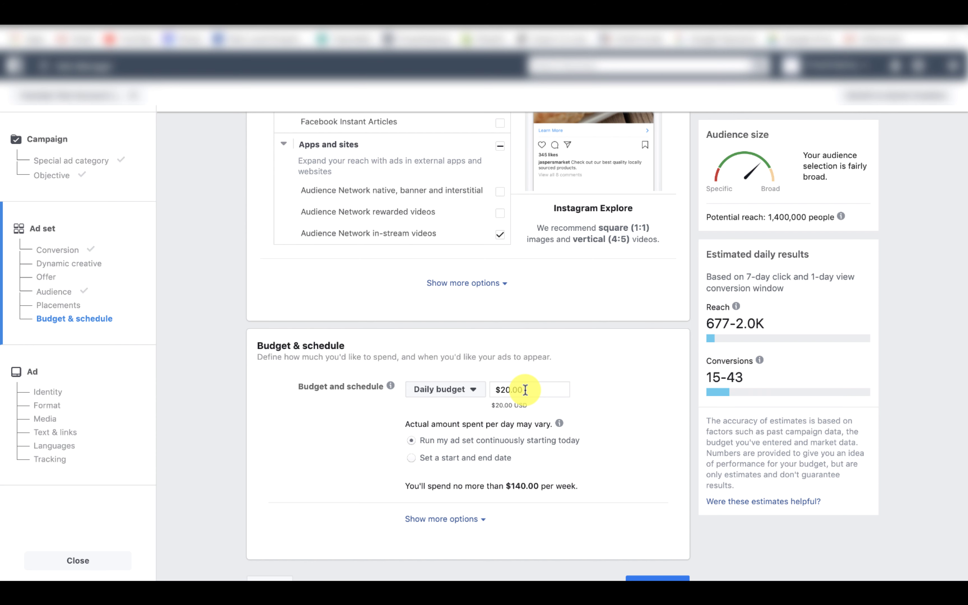
scroll(526, 391, down, 1)
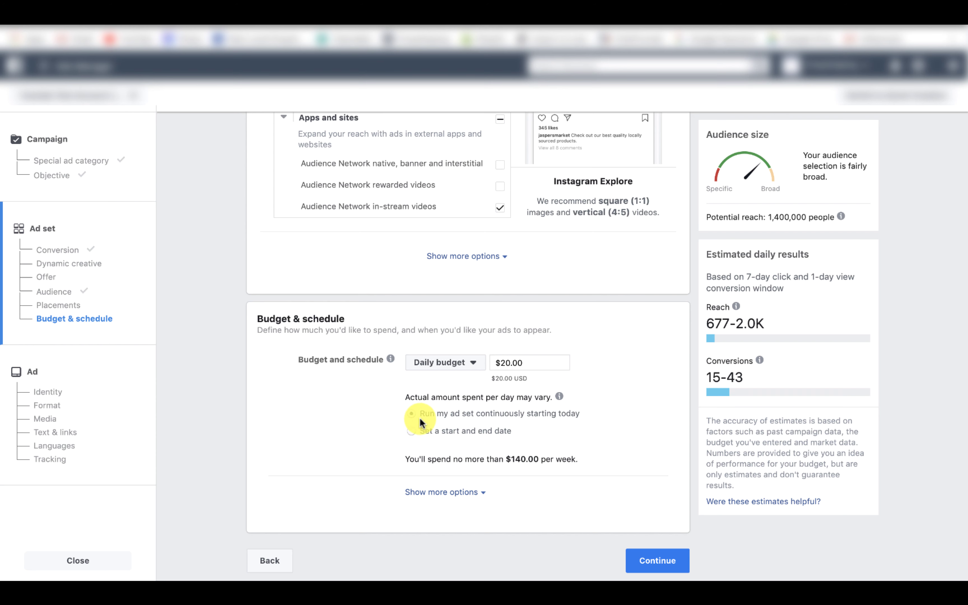
click(442, 492)
scroll(380, 500, down, 2)
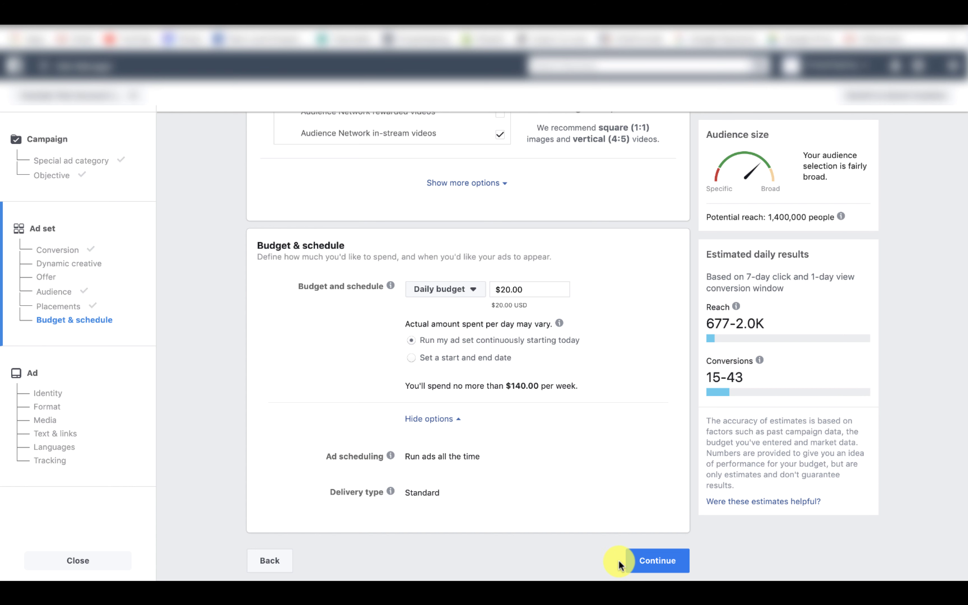
click(641, 560)
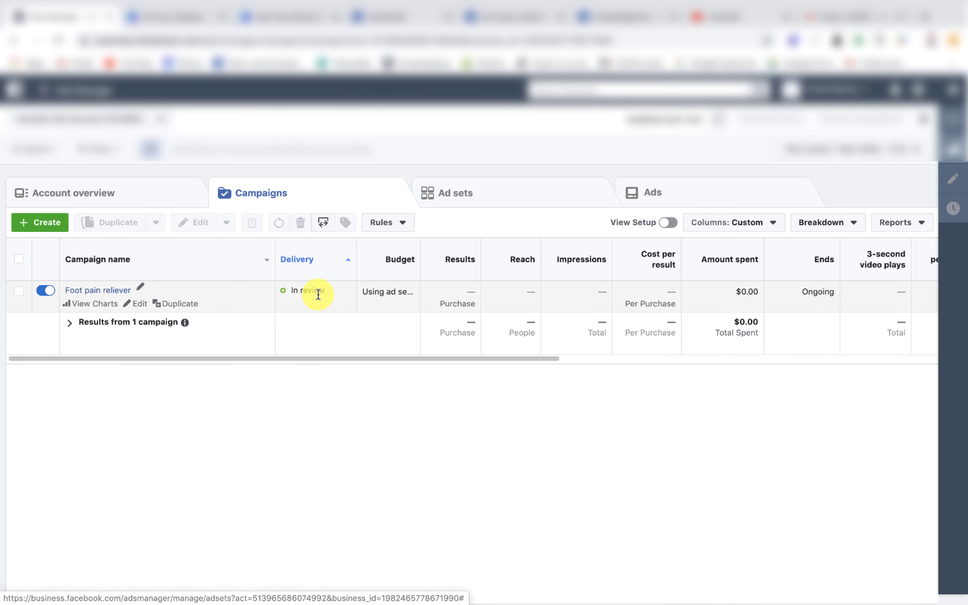
Duplicate the Video 1 ad once within the original campaign
click(455, 194)
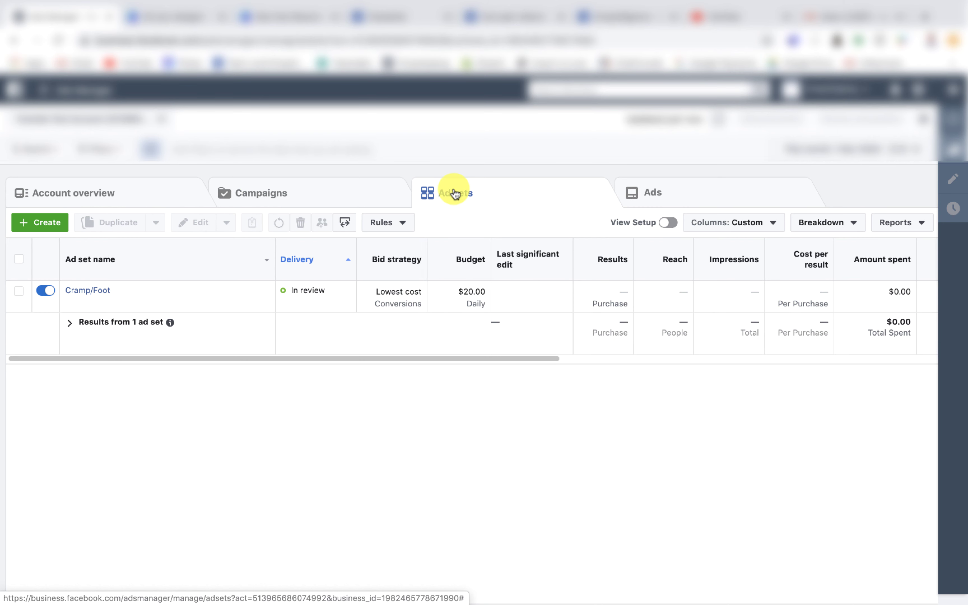
click(659, 195)
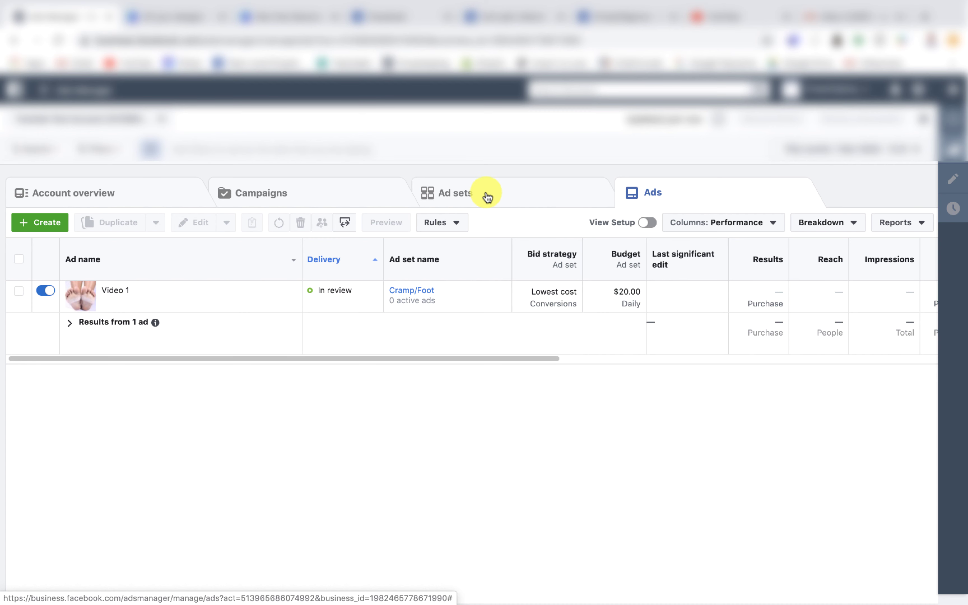
click(19, 292)
click(125, 227)
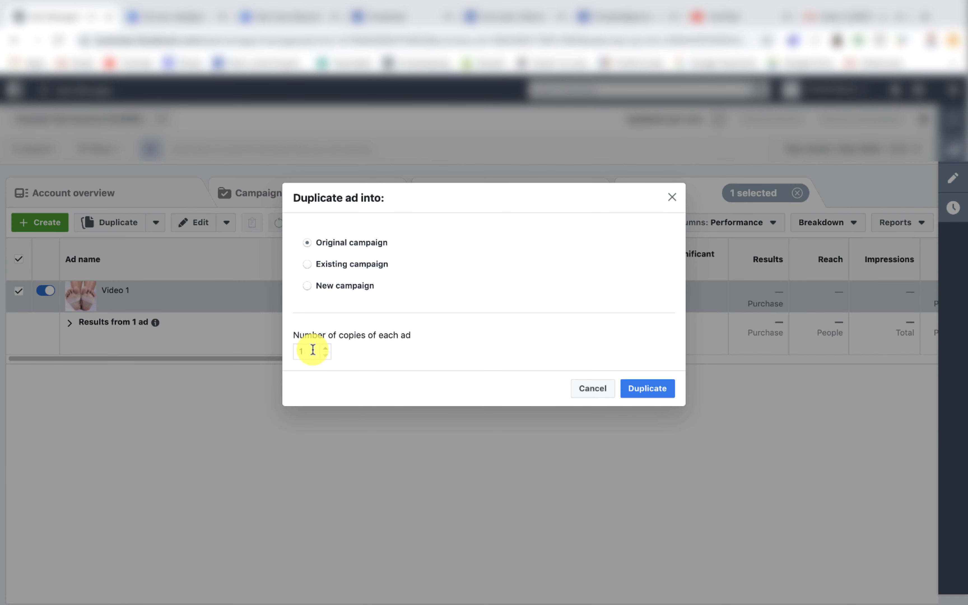
click(627, 396)
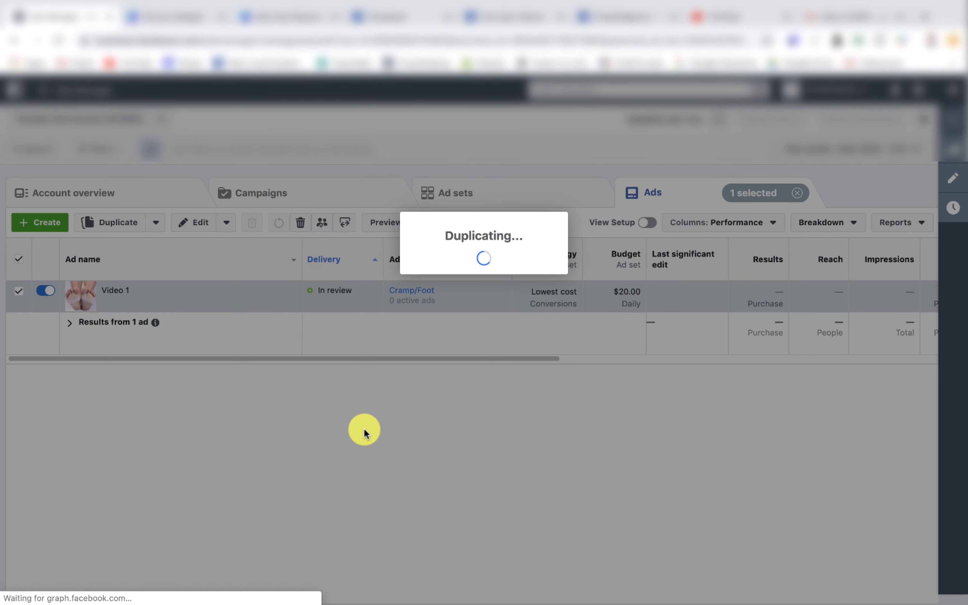
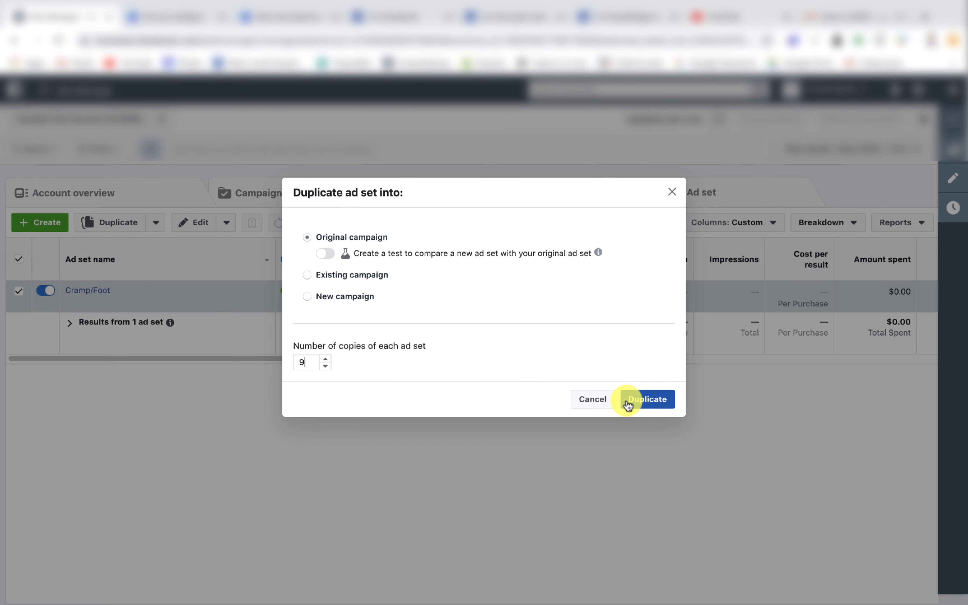
Duplicate the Cramp/Foot ad set into the original campaign with nine copies
click(628, 404)
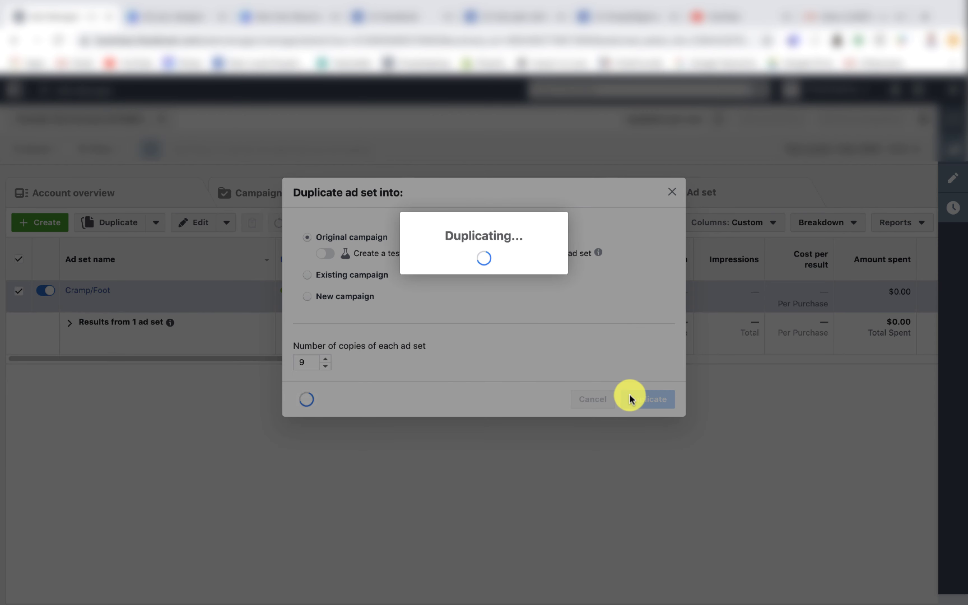
Check the campaign's duplicated ad sets and the ads inside them, ending on the ad set list
click(295, 198)
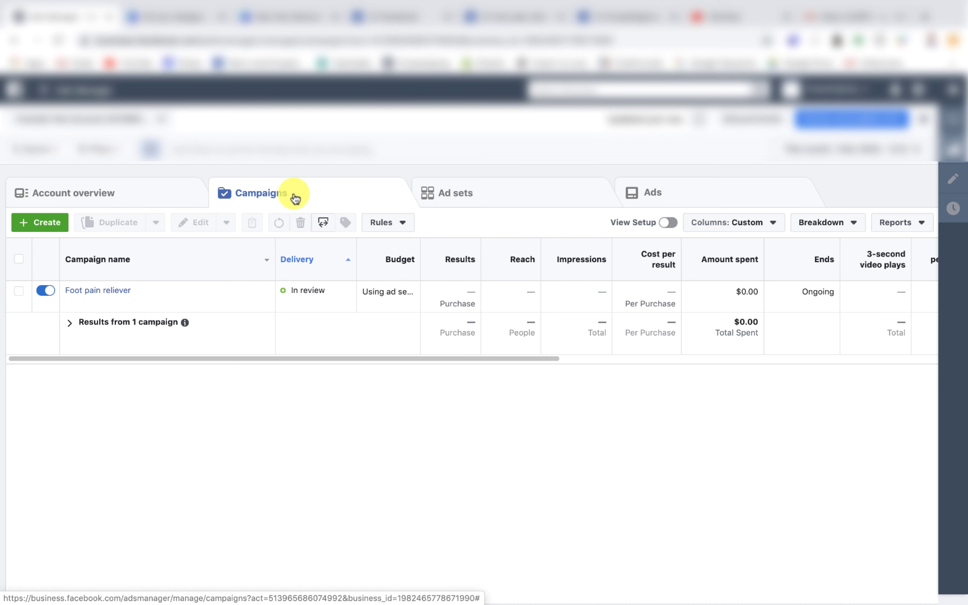
click(476, 202)
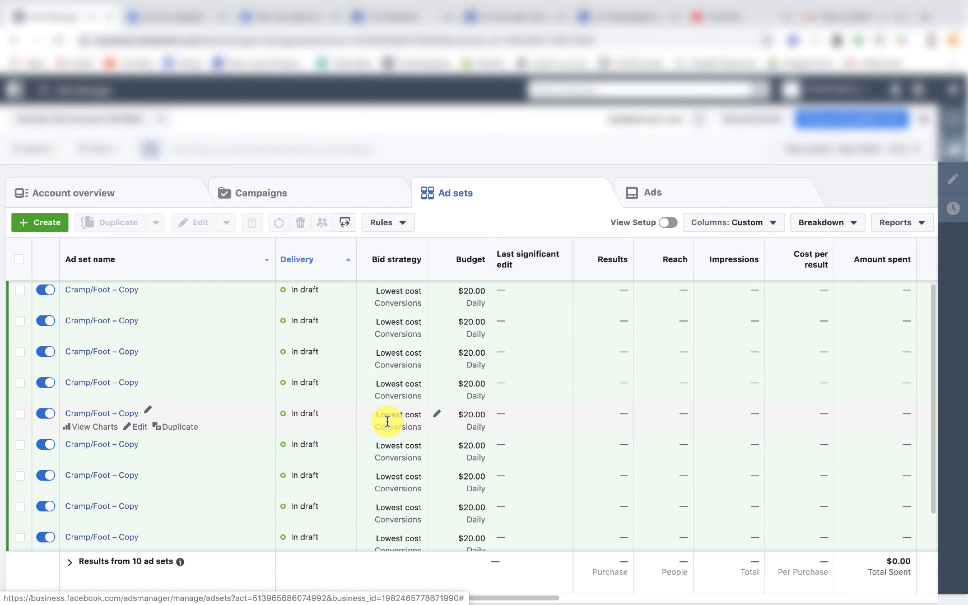
click(652, 196)
scroll(553, 368, down, 10)
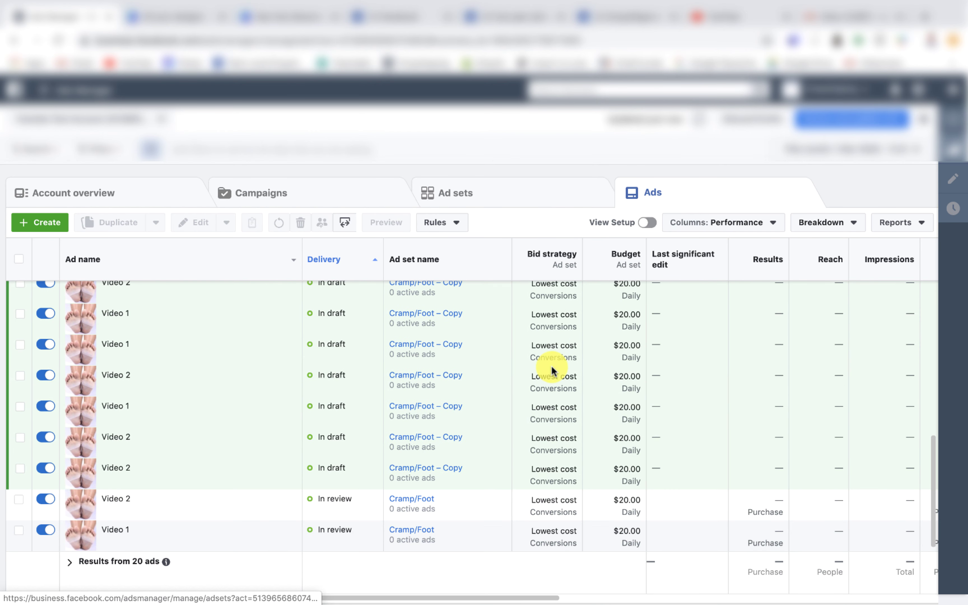
scroll(552, 370, up, 2)
click(461, 196)
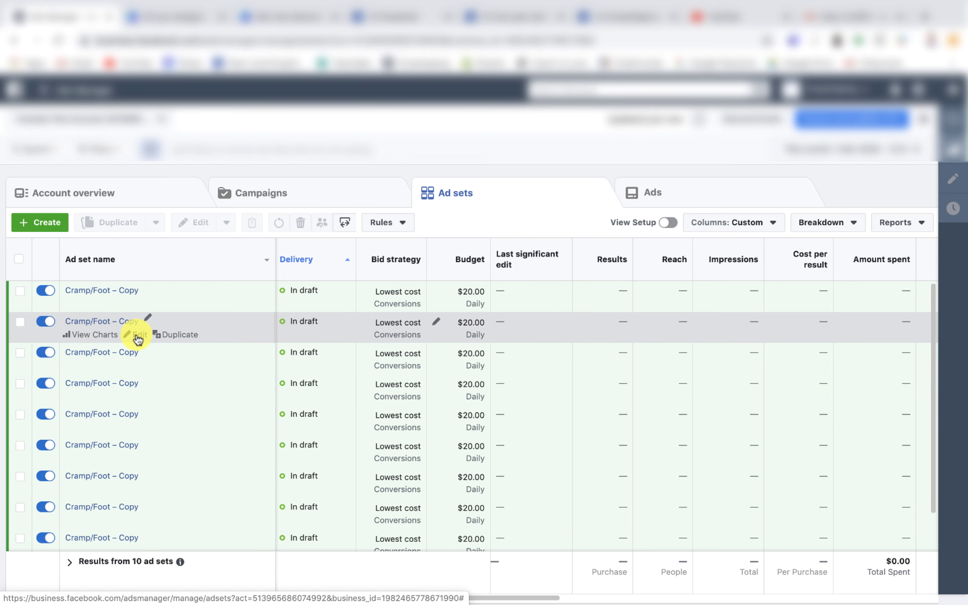
Open one of the lower Cramp/Foot – Copy ad sets for editing and open its detailed targeting for changes
scroll(140, 513, down, 2)
click(139, 514)
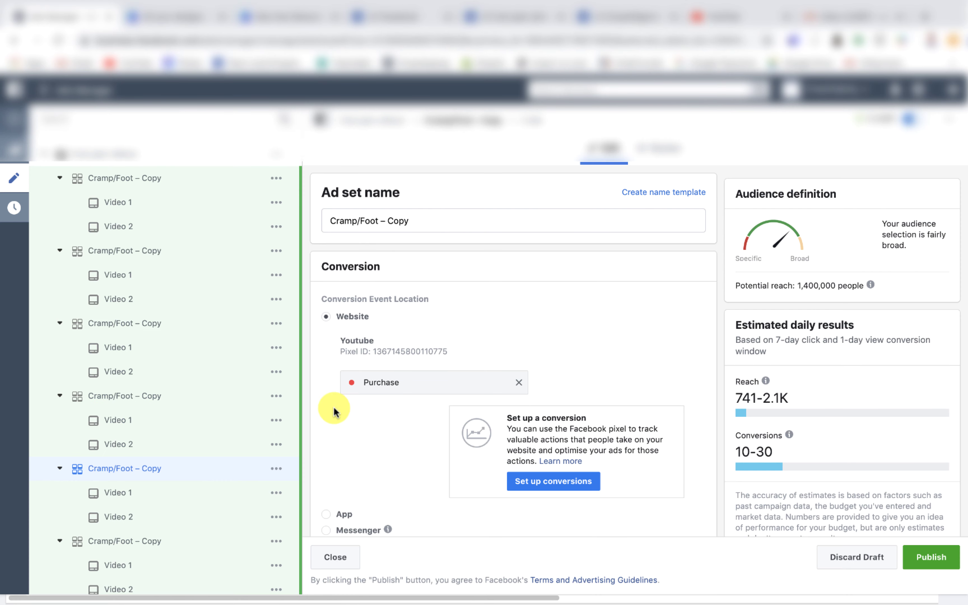
scroll(349, 407, down, 15)
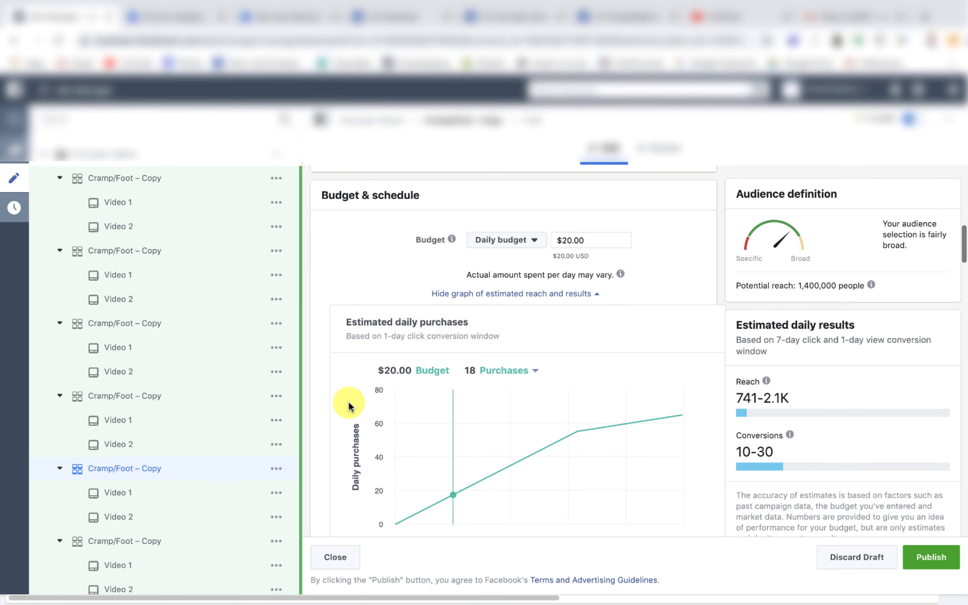
scroll(349, 406, down, 20)
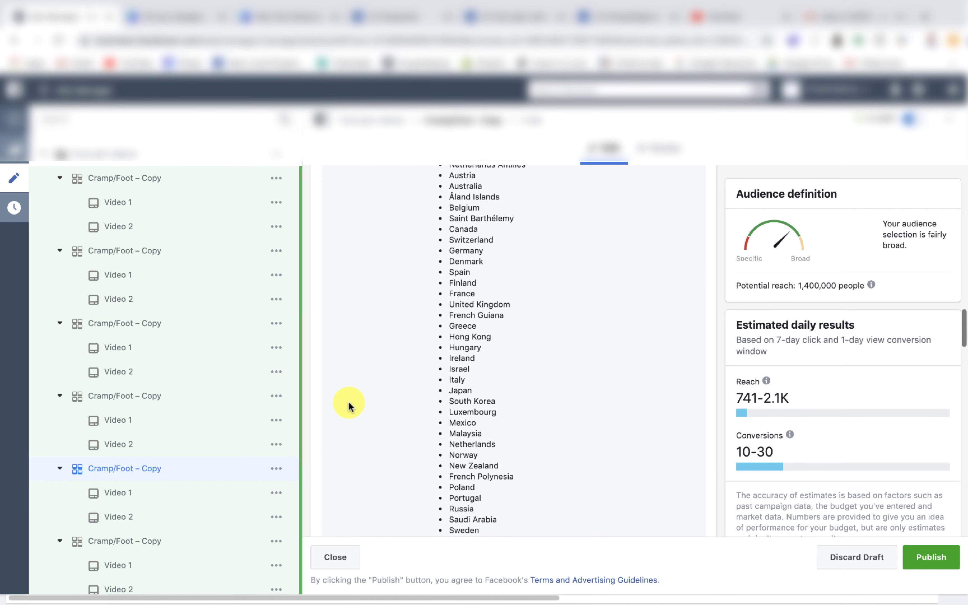
scroll(348, 404, down, 7)
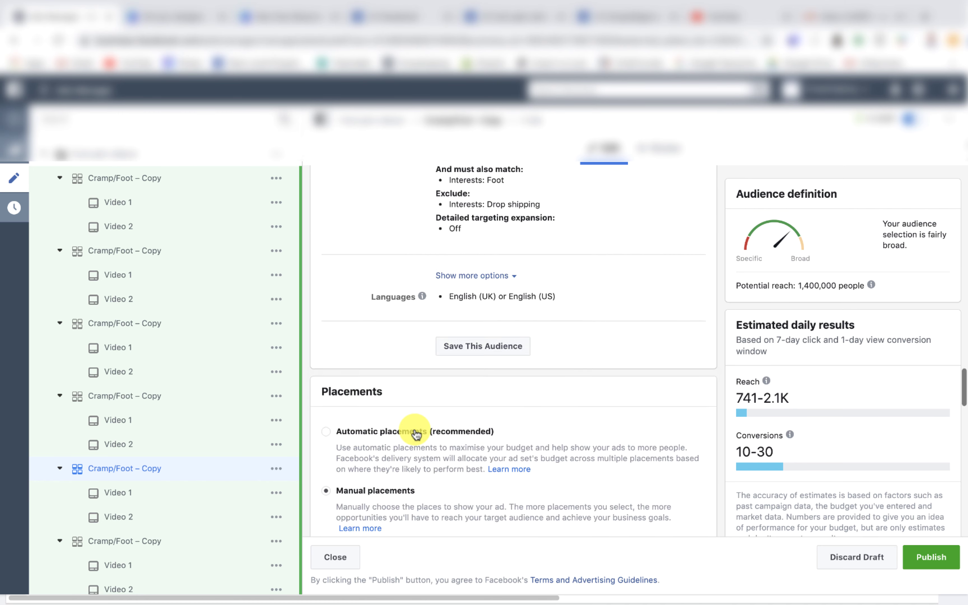
scroll(415, 432, up, 6)
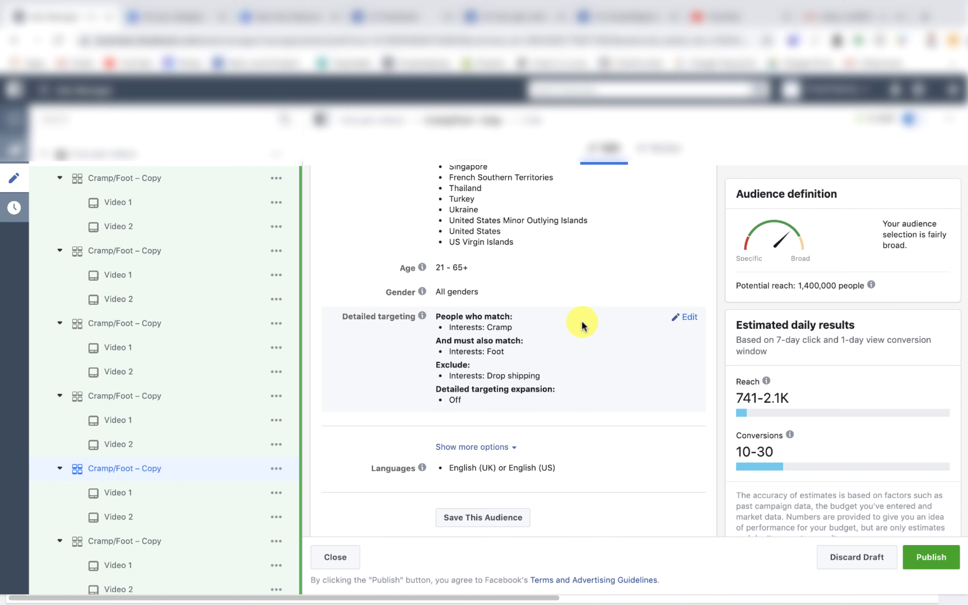
click(684, 318)
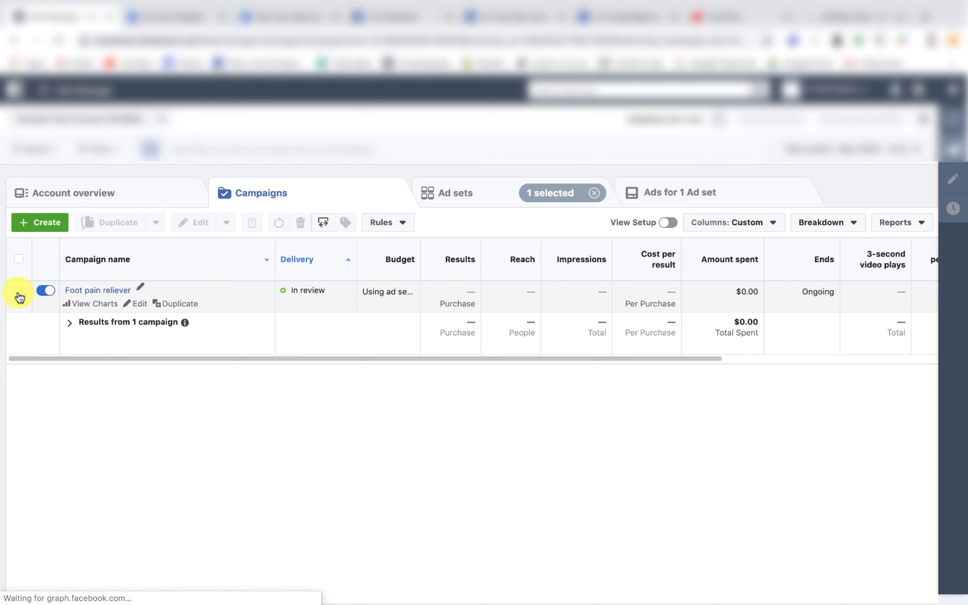
Select the Foot pain reliever campaign and look through the list of its ad sets
click(18, 297)
click(457, 199)
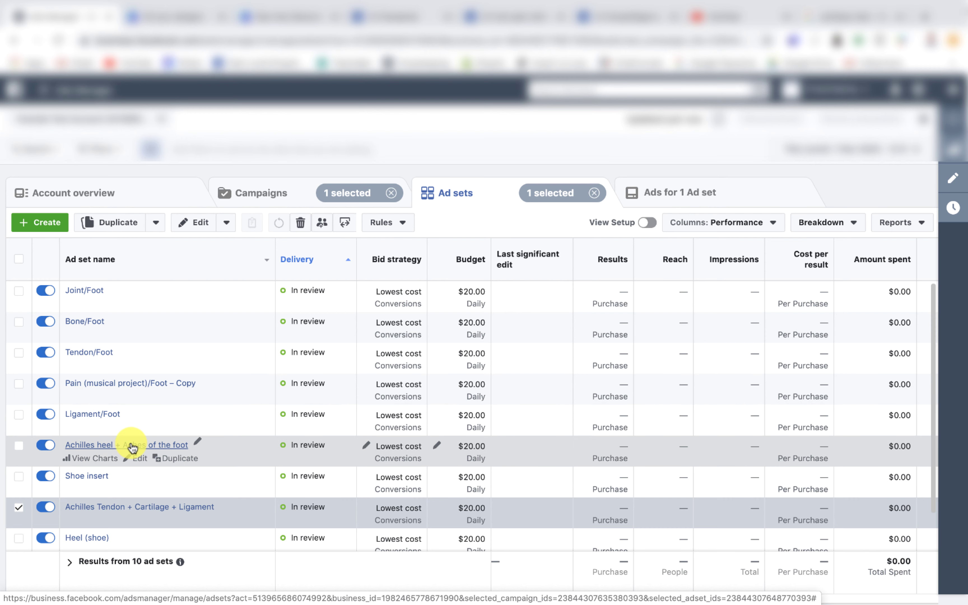
scroll(131, 445, down, 2)
scroll(131, 446, up, 1)
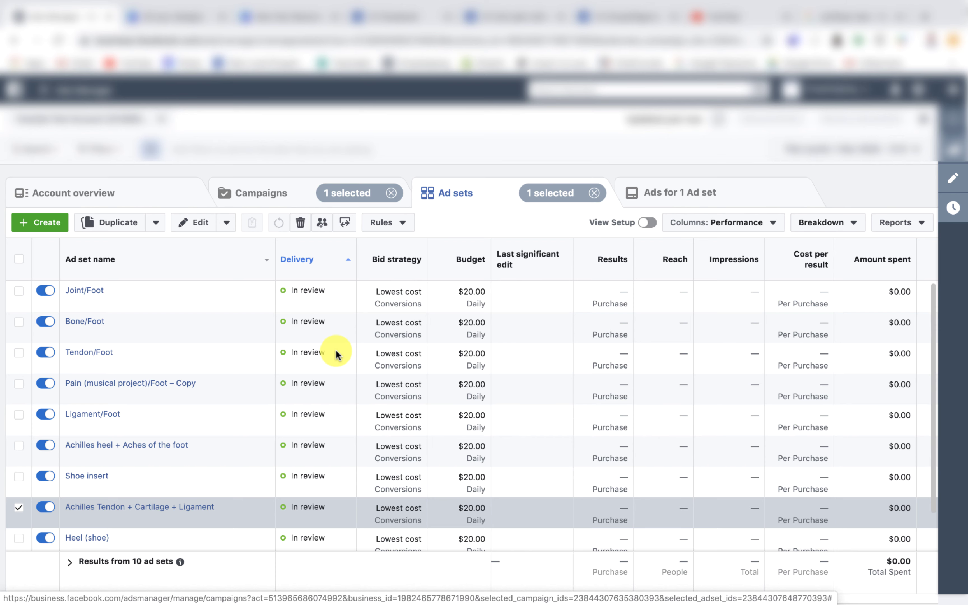
Check the ads inside the Joint/Foot ad set, selecting only that set, and return to the ad set list
click(18, 291)
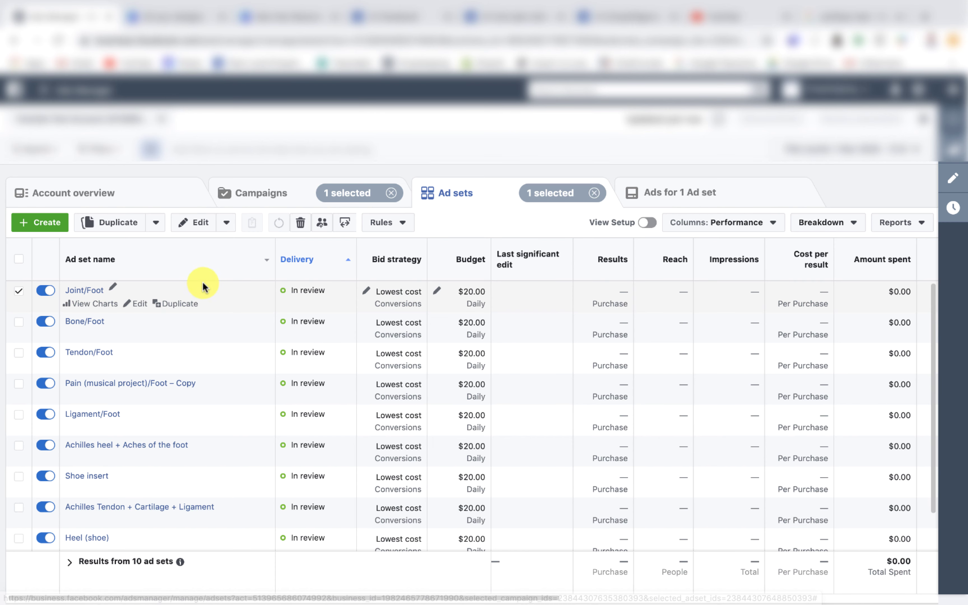
click(687, 202)
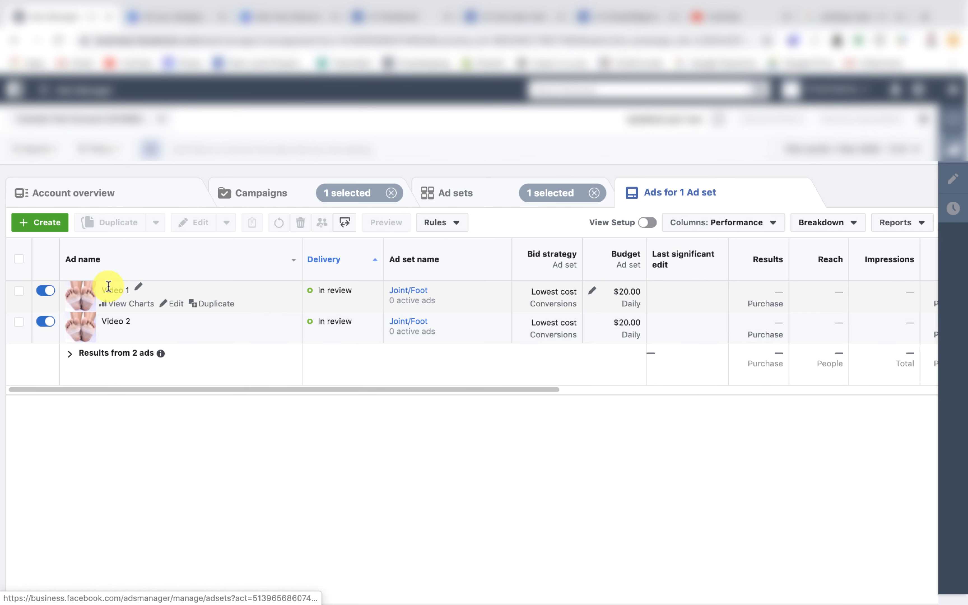
click(491, 196)
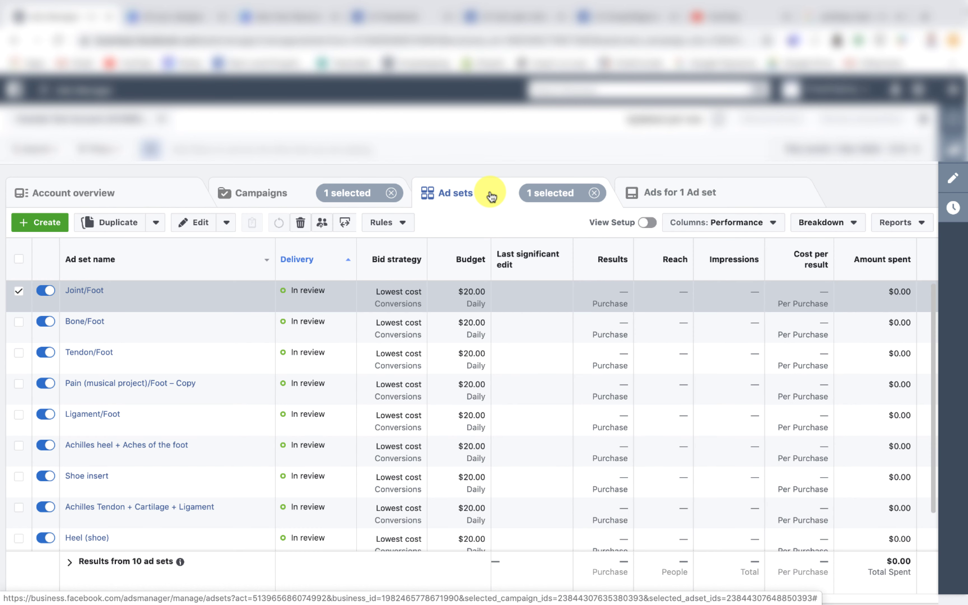